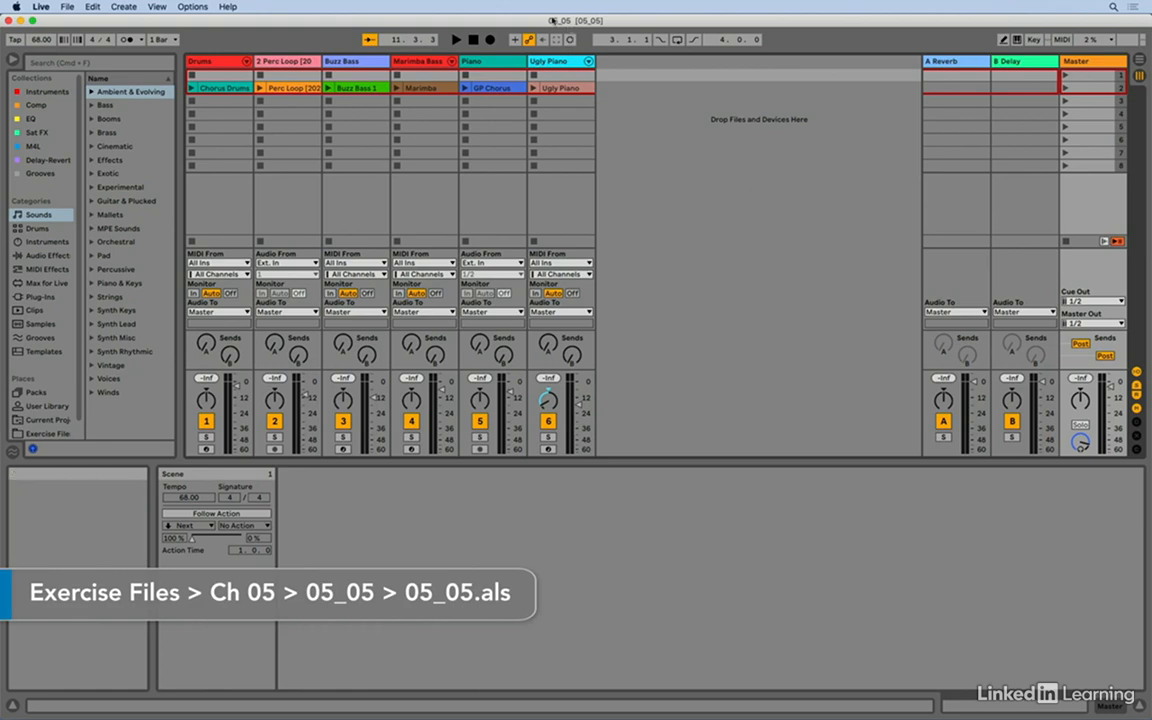
Open the Marimba clip and lower the out-of-line note just before beat 3.2 to D2.
{"action": "left_click", "coordinate": [425, 89]}
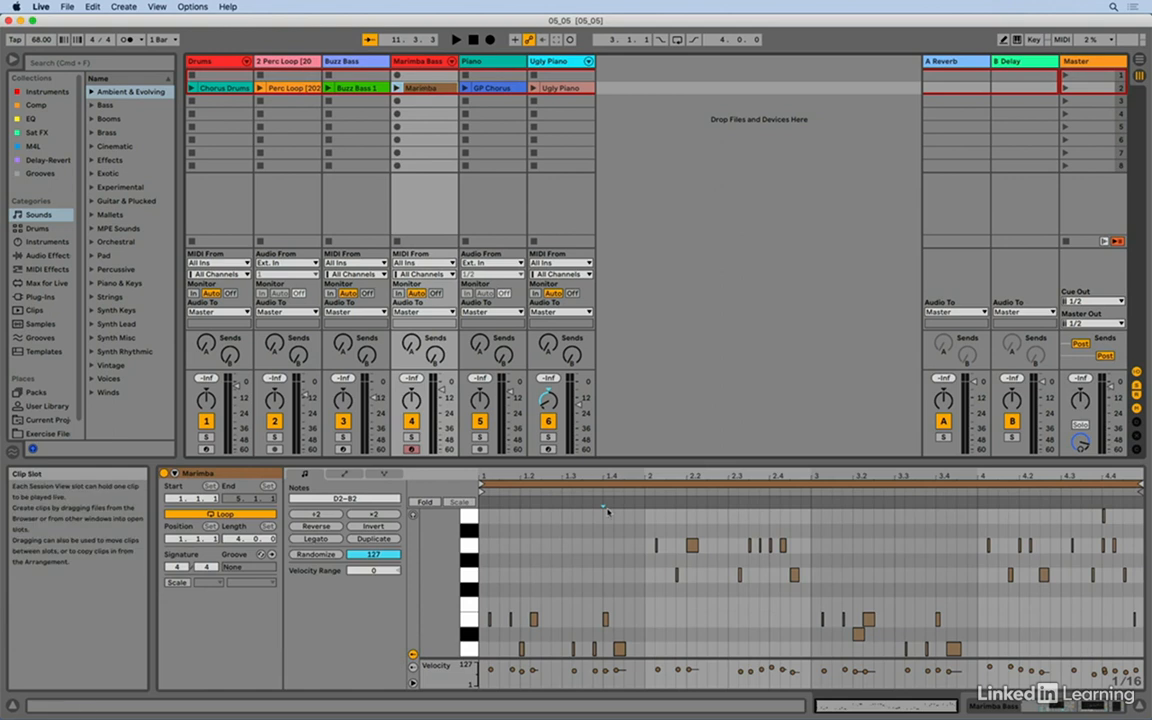
{"action": "scroll", "coordinate": [614, 542], "scroll_direction": "down", "scroll_amount": 1}
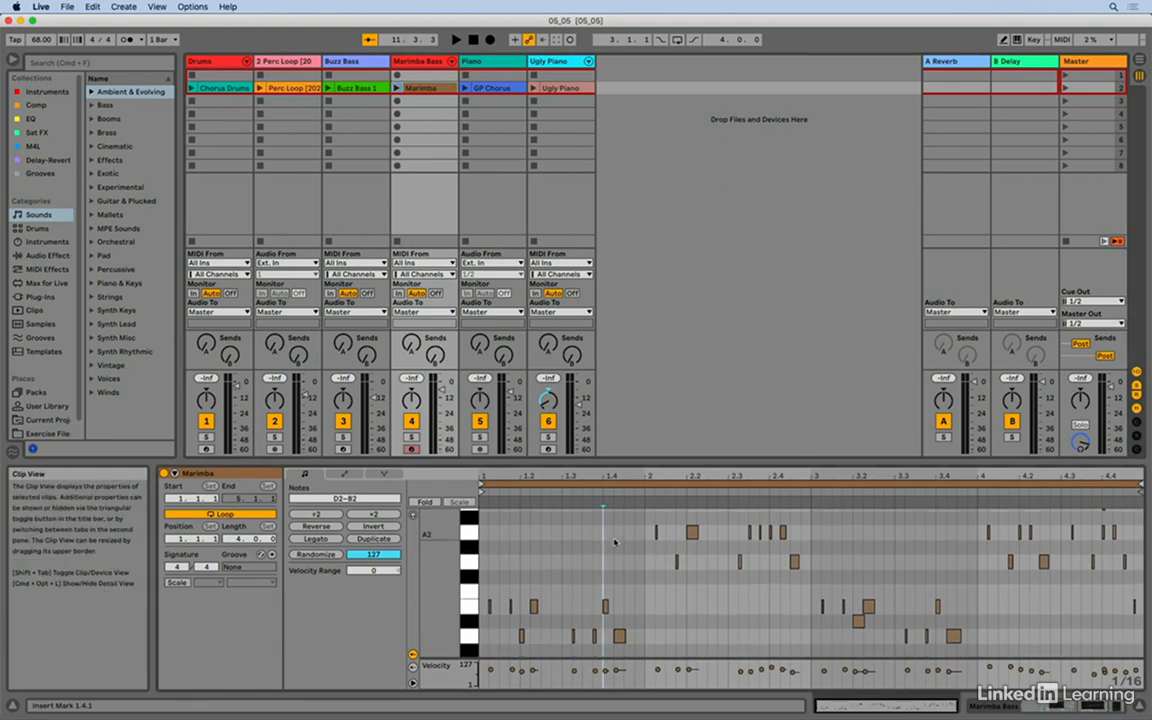
{"action": "scroll", "coordinate": [615, 542], "scroll_direction": "down", "scroll_amount": 1}
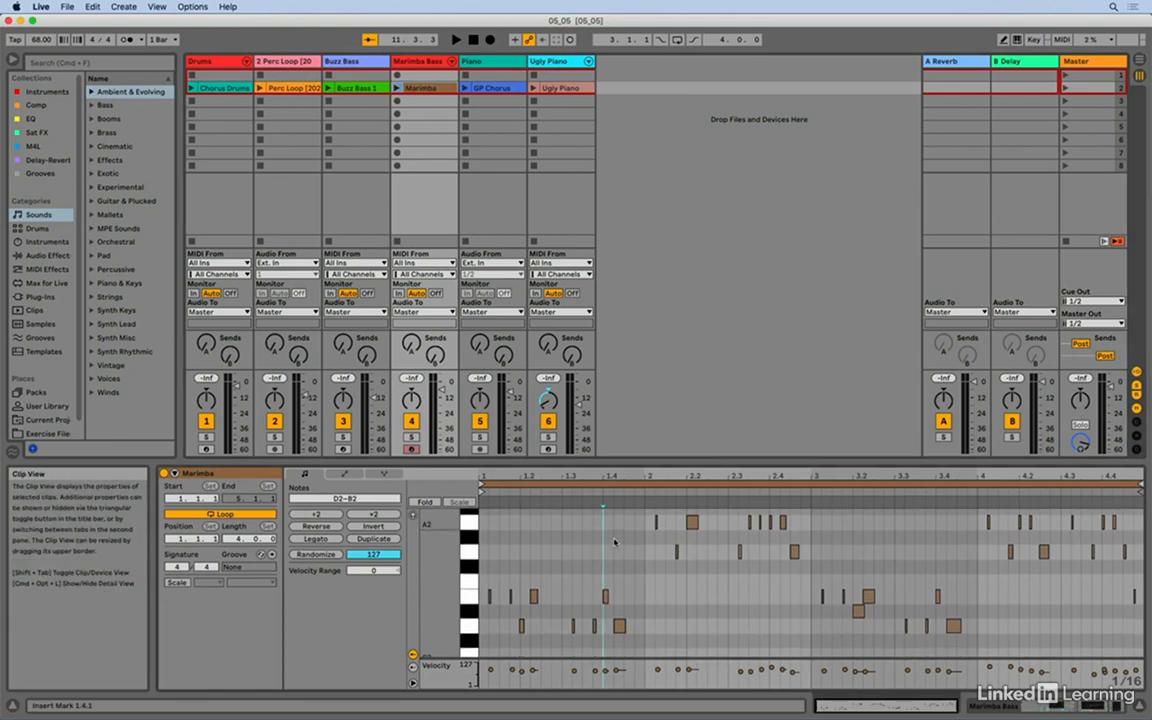
{"action": "scroll", "coordinate": [615, 542], "scroll_direction": "up", "scroll_amount": 1}
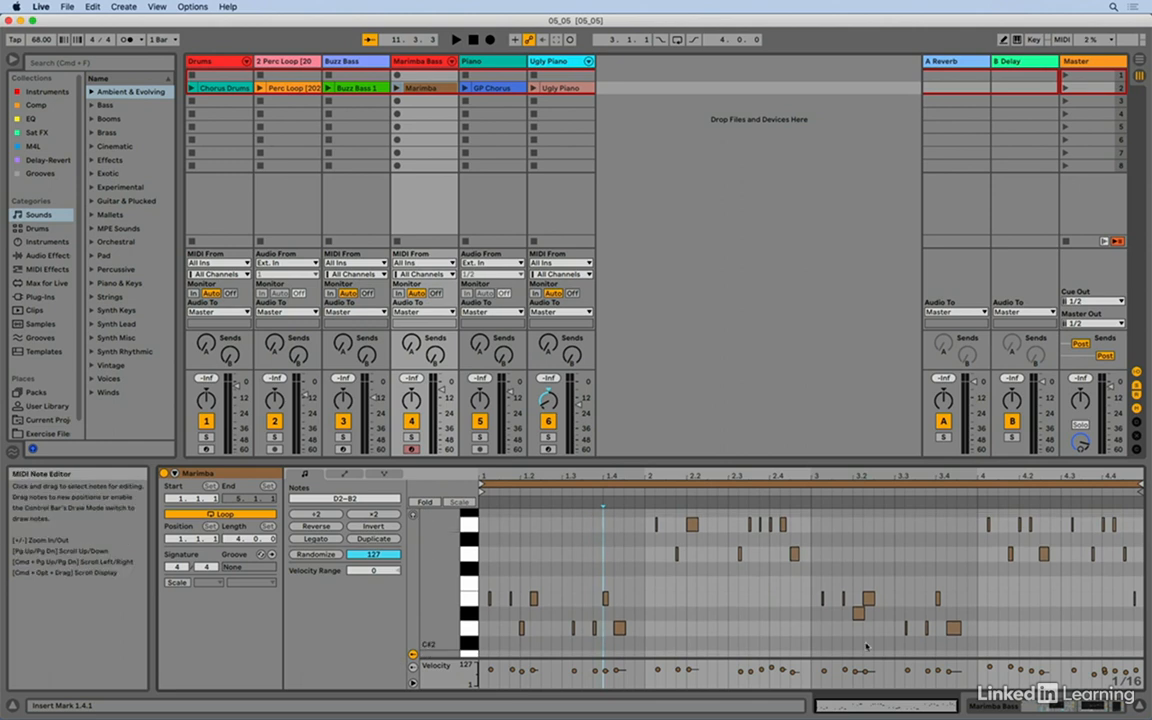
{"action": "left_click_drag", "start_coordinate": [860, 617], "coordinate": [862, 633]}
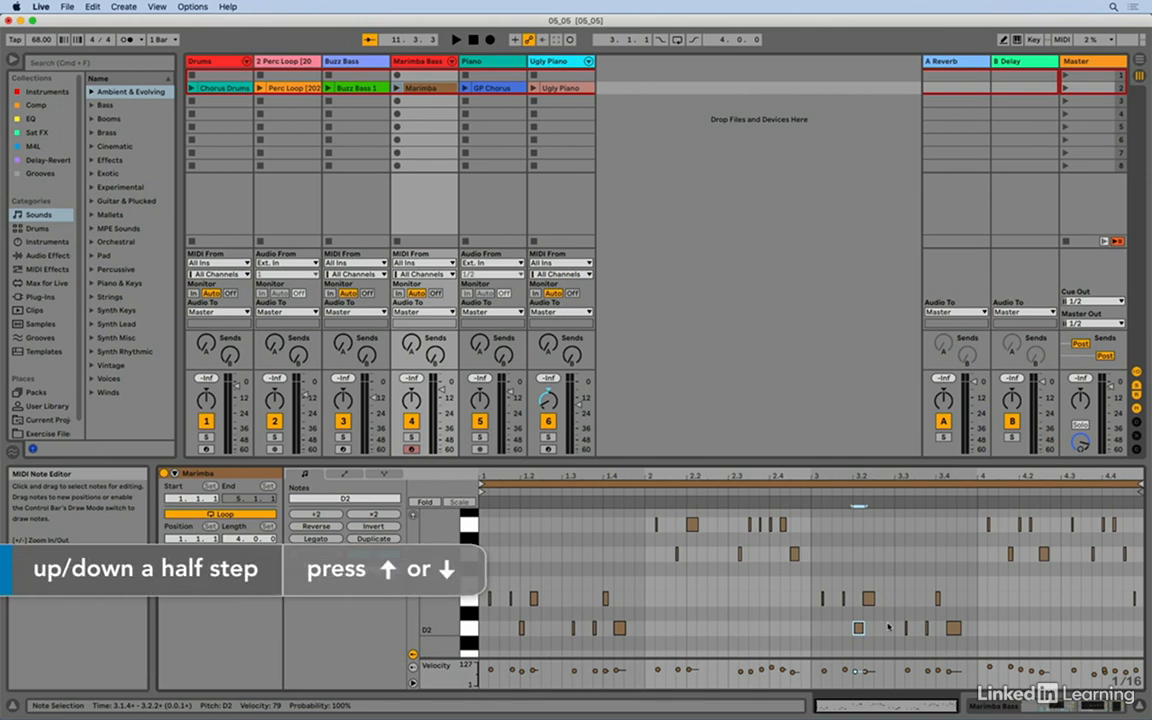
Shift the selected note just before beat 3.2 up and down in half steps, ending back on D2.
{"action": "key", "text": "Up"}
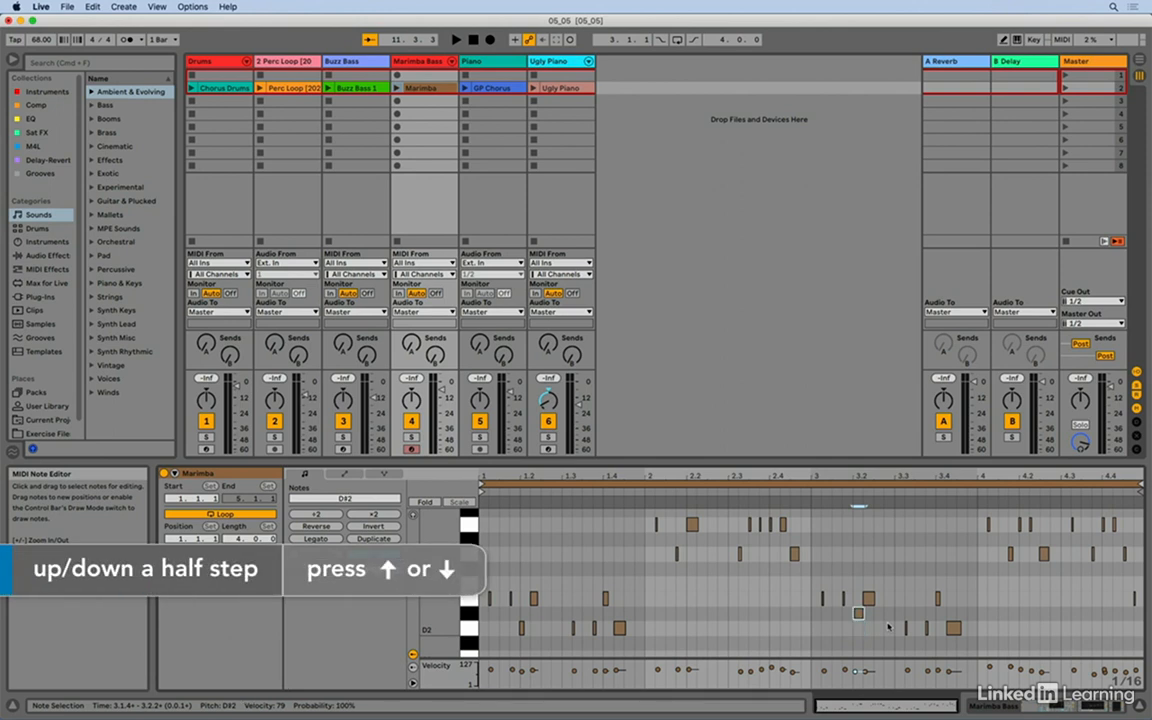
{"action": "key", "text": "Down"}
{"action": "key", "text": "Down"}
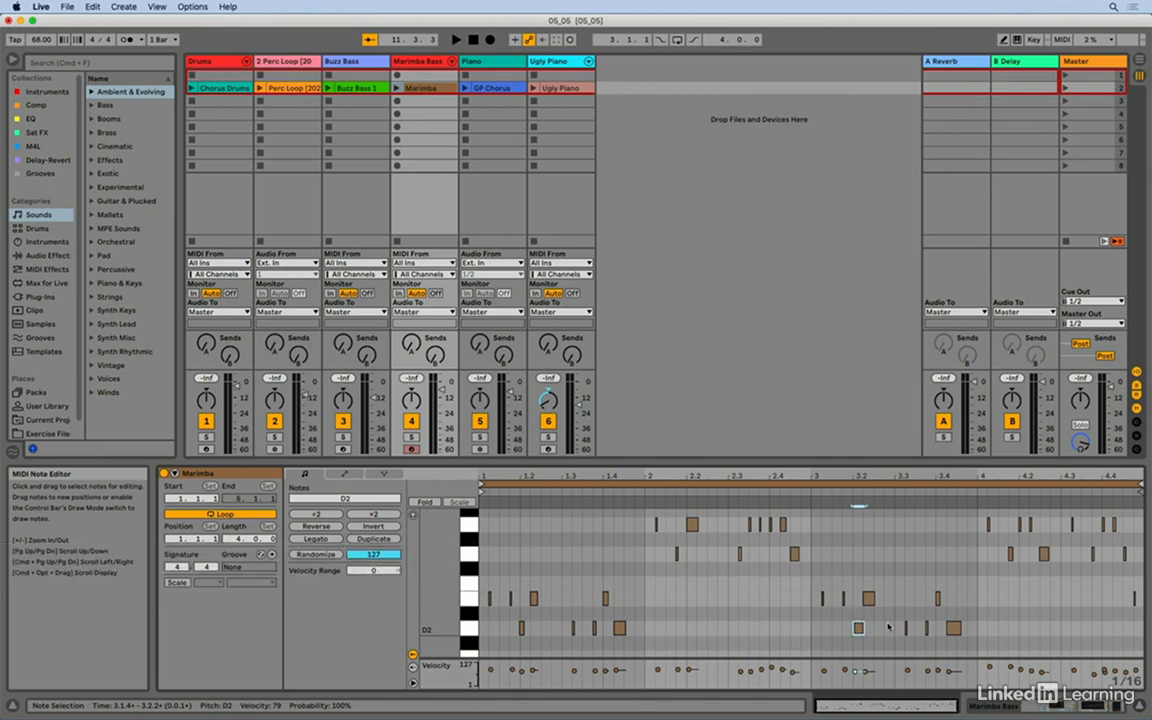
{"action": "scroll", "coordinate": [888, 627], "scroll_direction": "down", "scroll_amount": 2}
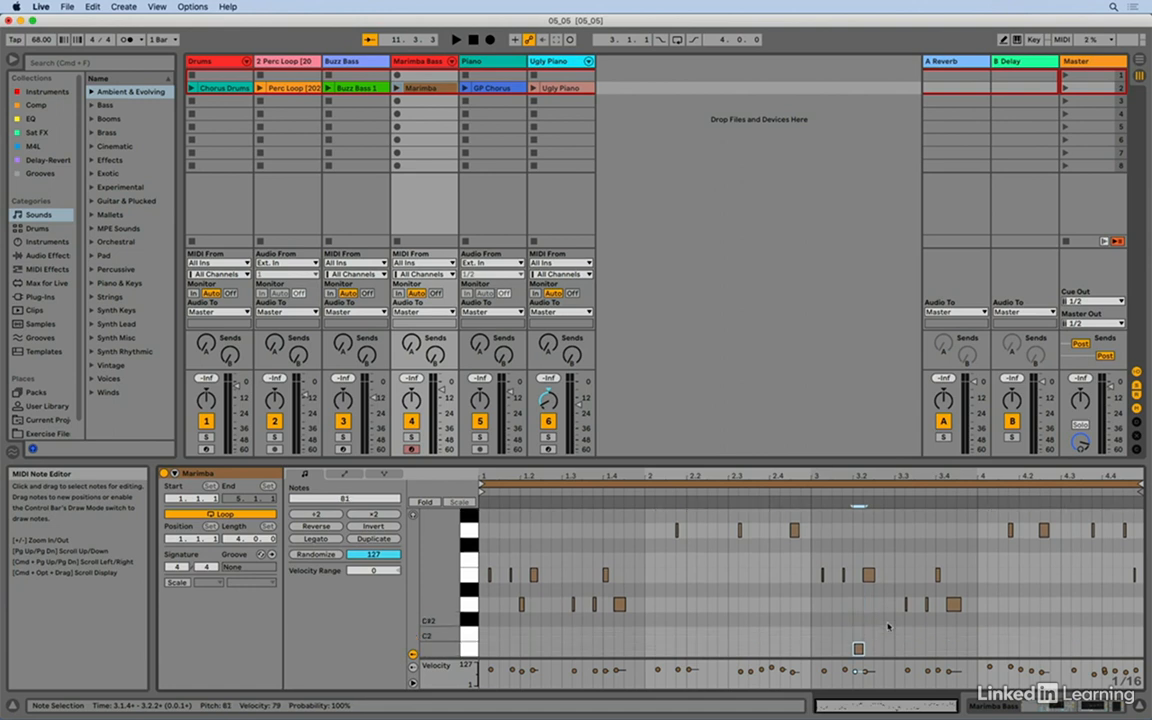
{"action": "key", "text": "Up"}
{"action": "scroll", "coordinate": [888, 627], "scroll_direction": "up", "scroll_amount": 2}
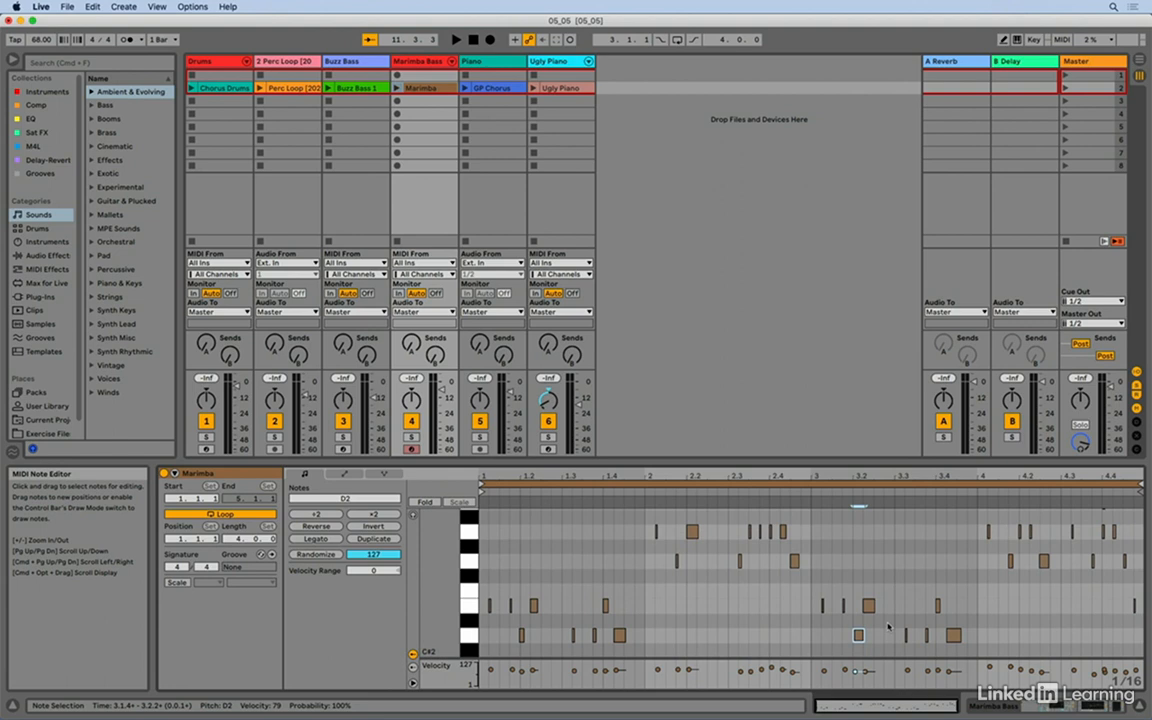
Select the G2 and A2 notes in bar 2 and shift them down two half steps and back up.
{"action": "left_click_drag", "start_coordinate": [633, 517], "coordinate": [812, 568]}
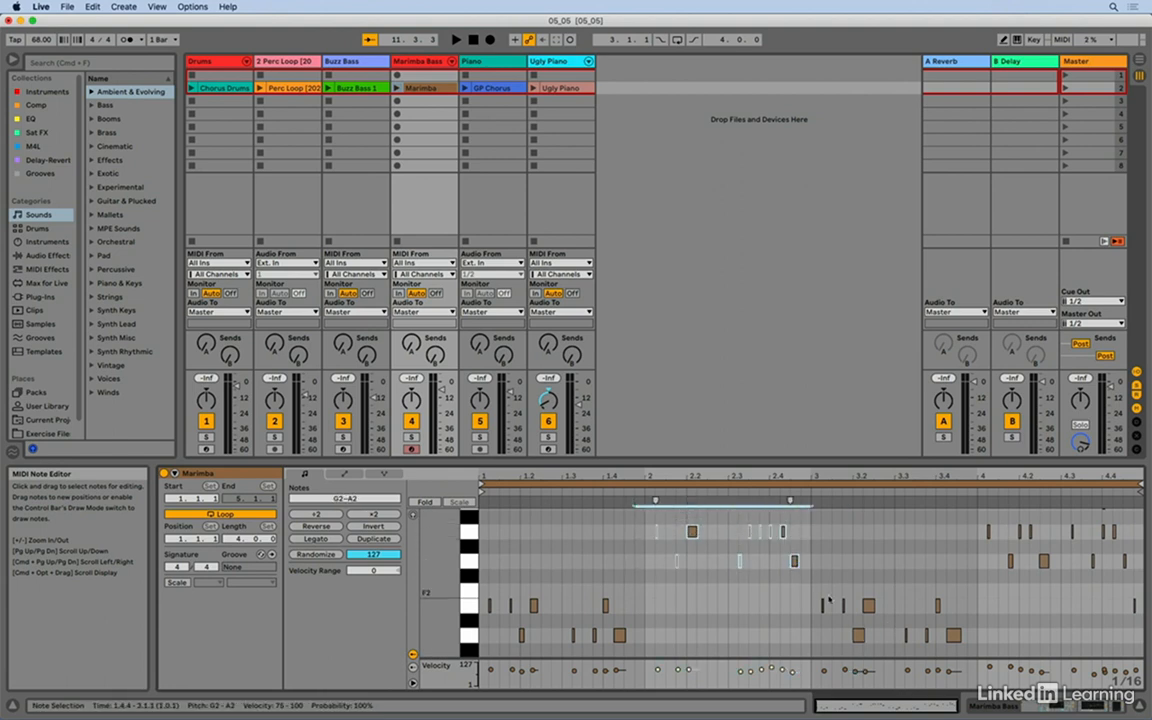
{"action": "key", "text": "Down"}
{"action": "key", "text": "Down"}
{"action": "key", "text": "Up"}
{"action": "key", "text": "Up"}
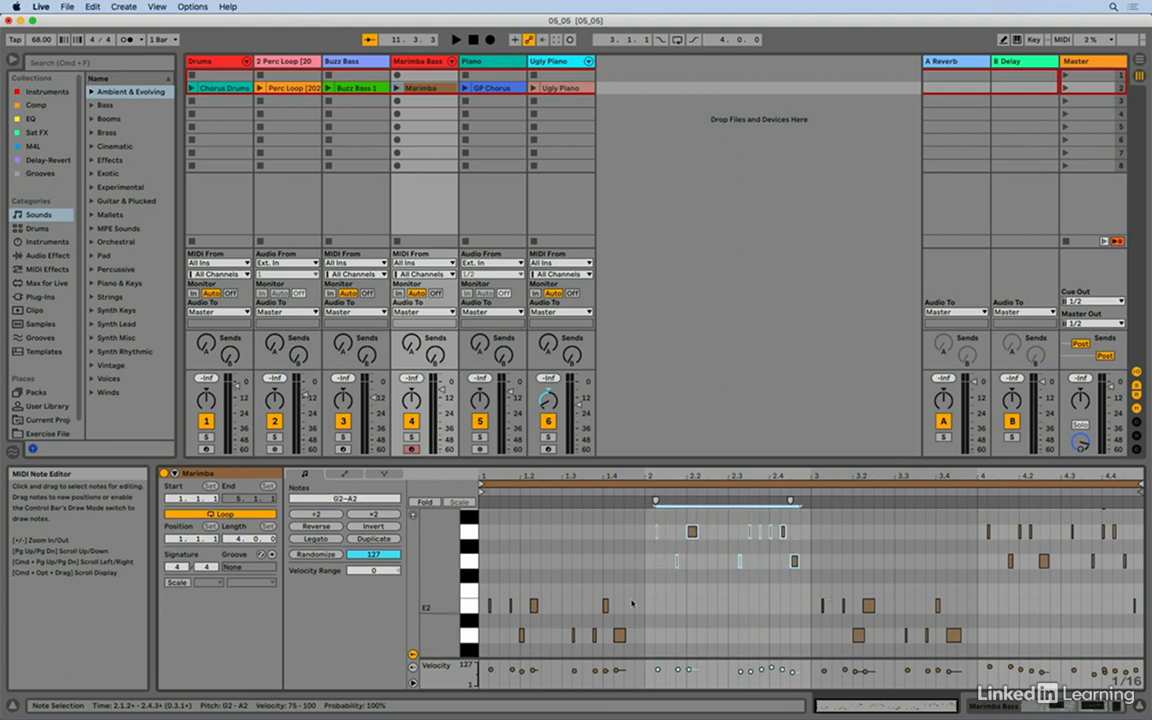
Select every A2 note in the Marimba clip at once and clear the selection.
{"action": "left_click", "coordinate": [605, 567]}
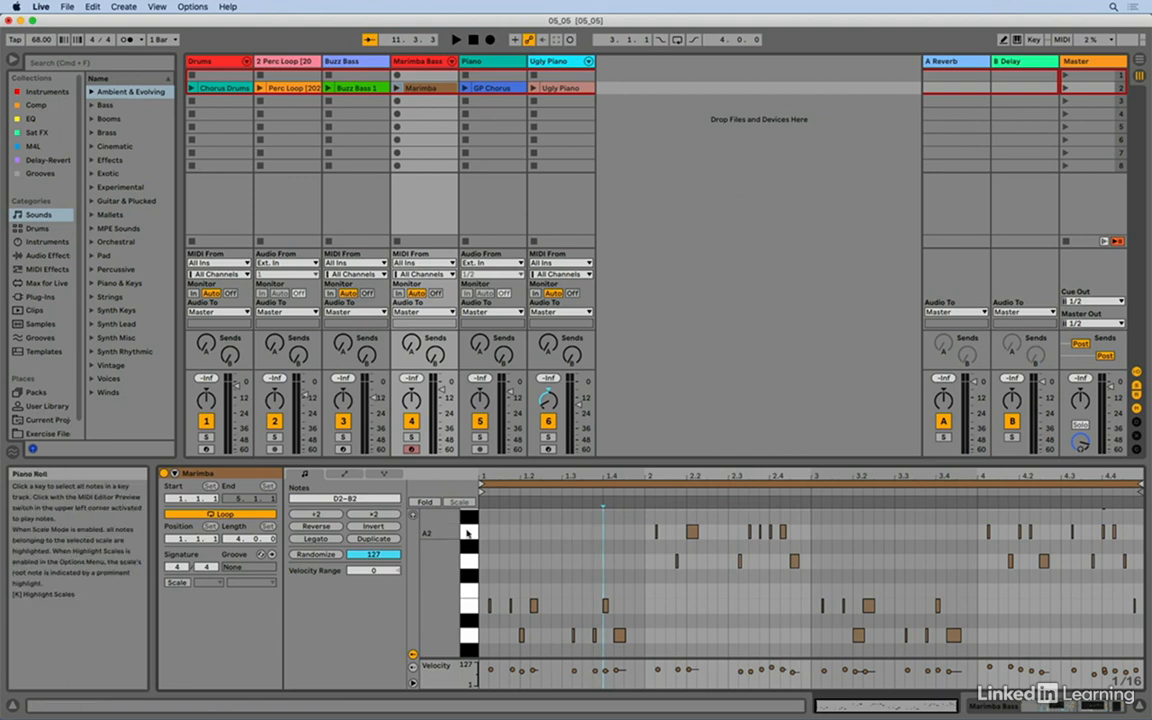
{"action": "left_click", "coordinate": [467, 533]}
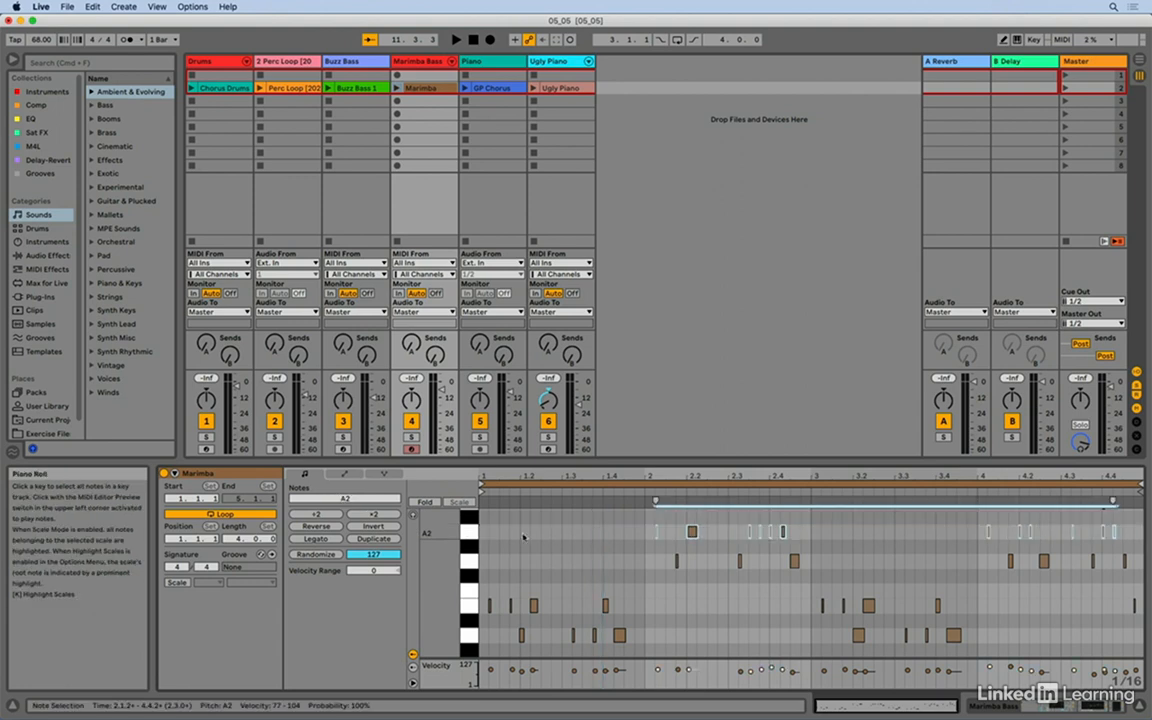
{"action": "left_click", "coordinate": [604, 539]}
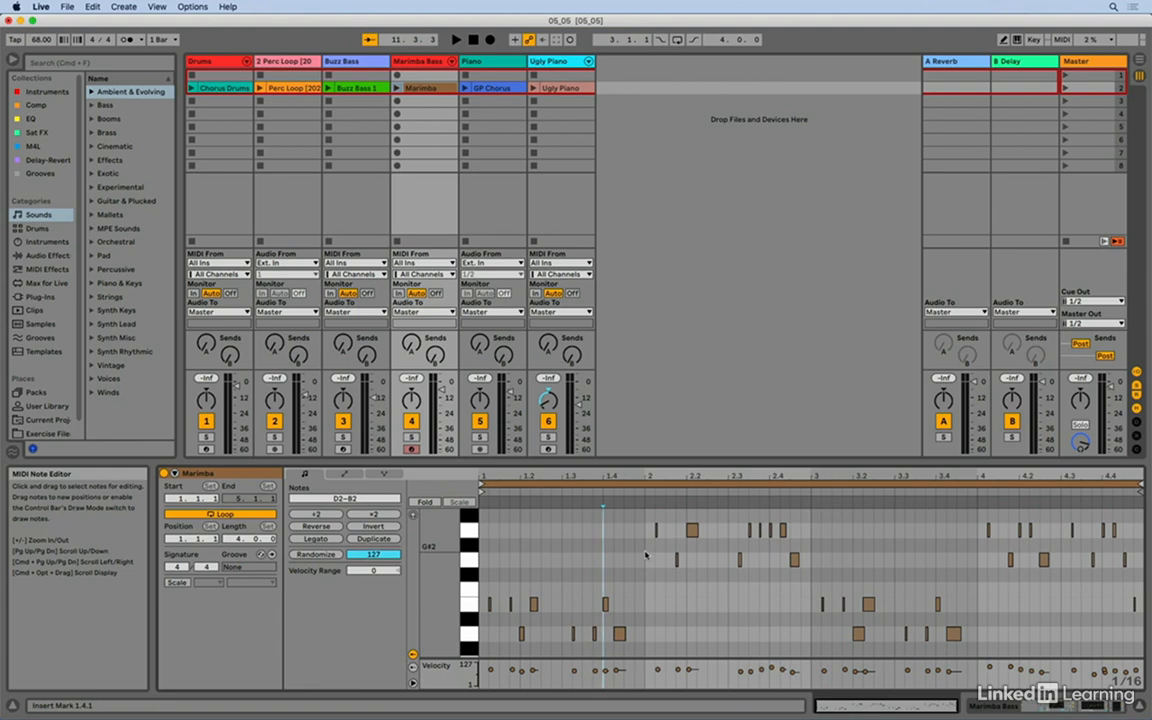
Select all notes in the Marimba clip, transpose them up one octave and bring them back down.
{"action": "left_click", "coordinate": [645, 554]}
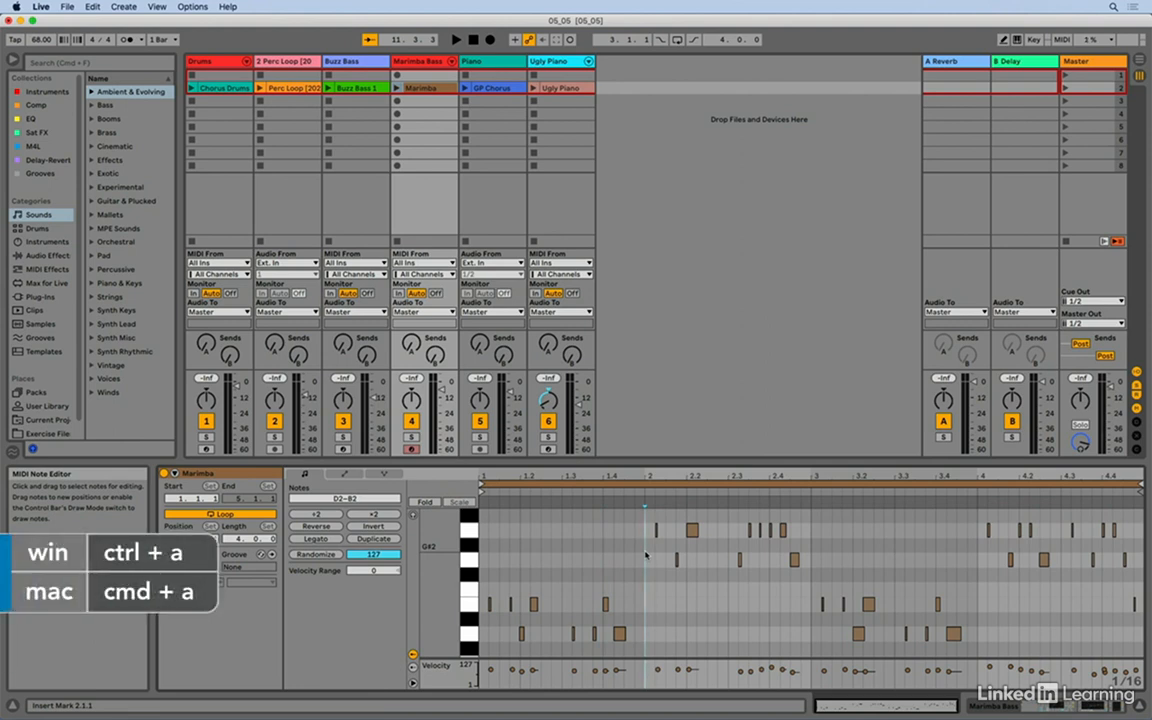
{"action": "key", "text": "ctrl+a"}
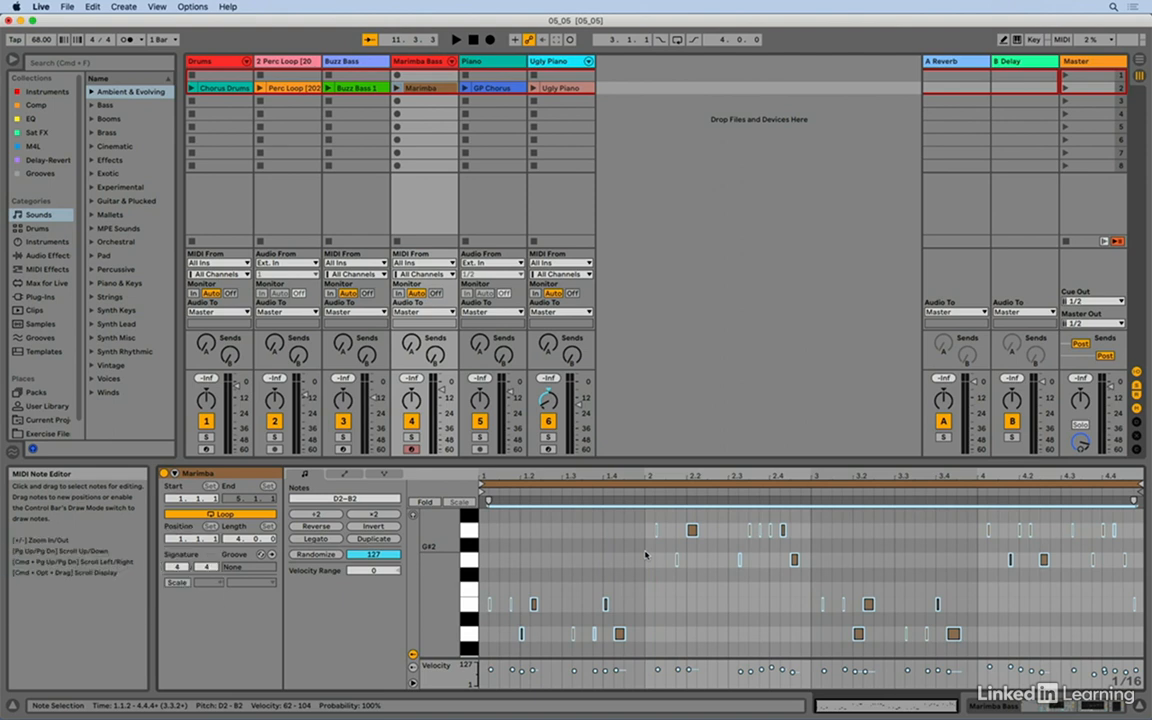
{"action": "key", "text": "shift+Up"}
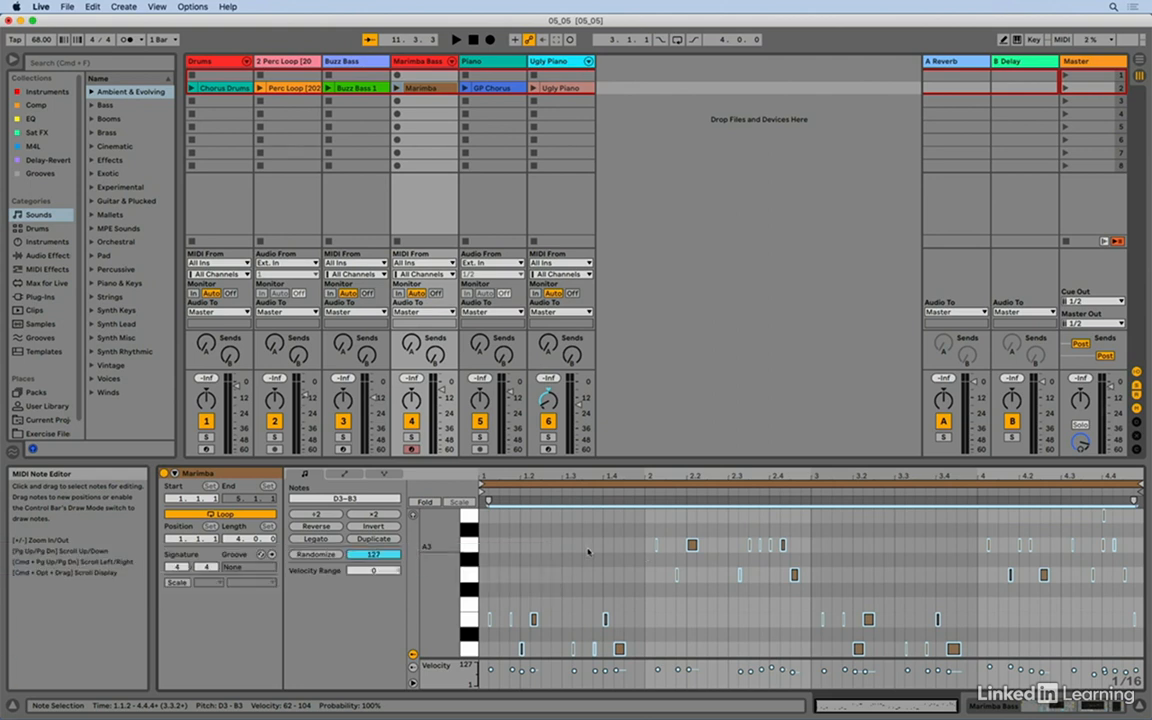
{"action": "key", "text": "shift+Down"}
{"action": "scroll", "coordinate": [548, 548], "scroll_direction": "down", "scroll_amount": 1}
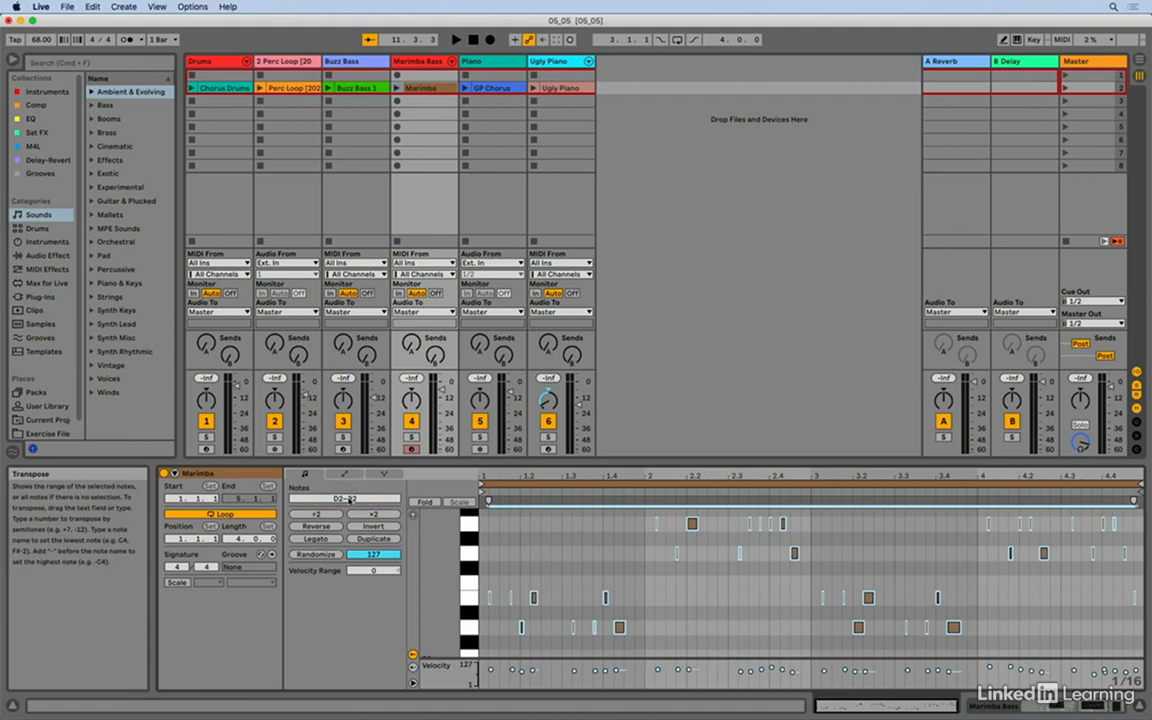
Transpose the selected Marimba notes so the lowest note is A2, and undo the transposition.
{"action": "mouse_move", "coordinate": [346, 499]}
{"action": "left_mouse_down"}
{"action": "mouse_move", "coordinate": [346, 486]}
{"action": "mouse_move", "coordinate": [346, 498]}
{"action": "left_mouse_up"}
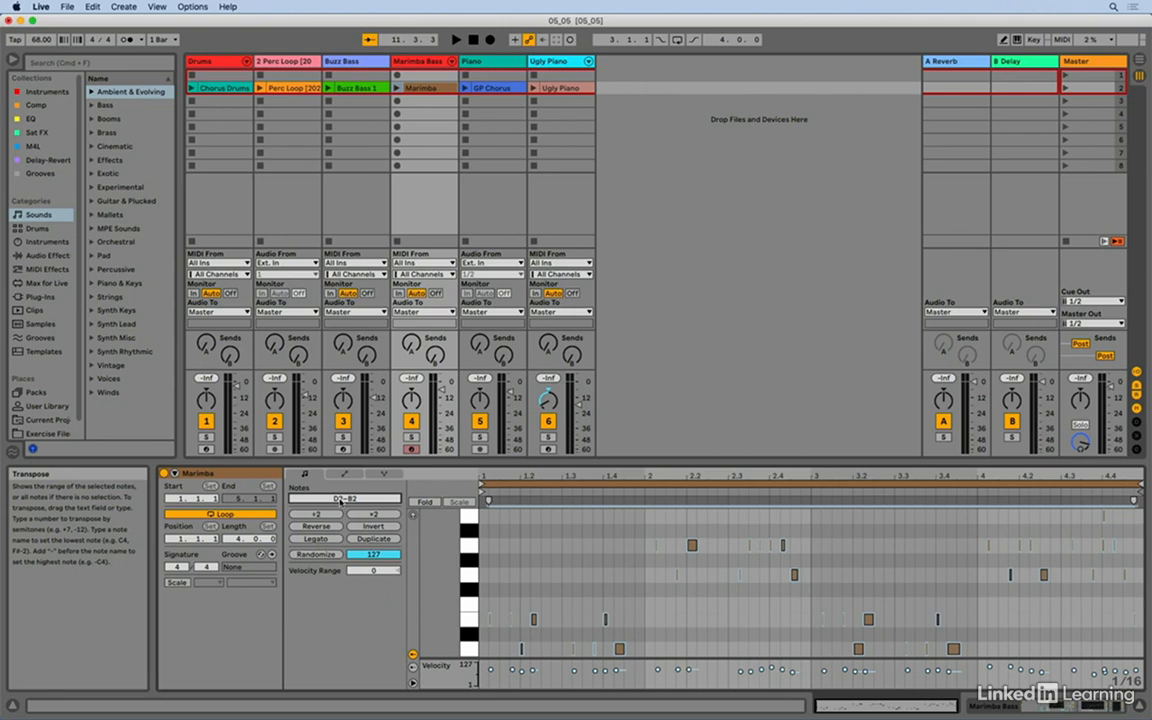
{"action": "type", "text": "a2"}
{"action": "key", "text": "Return"}
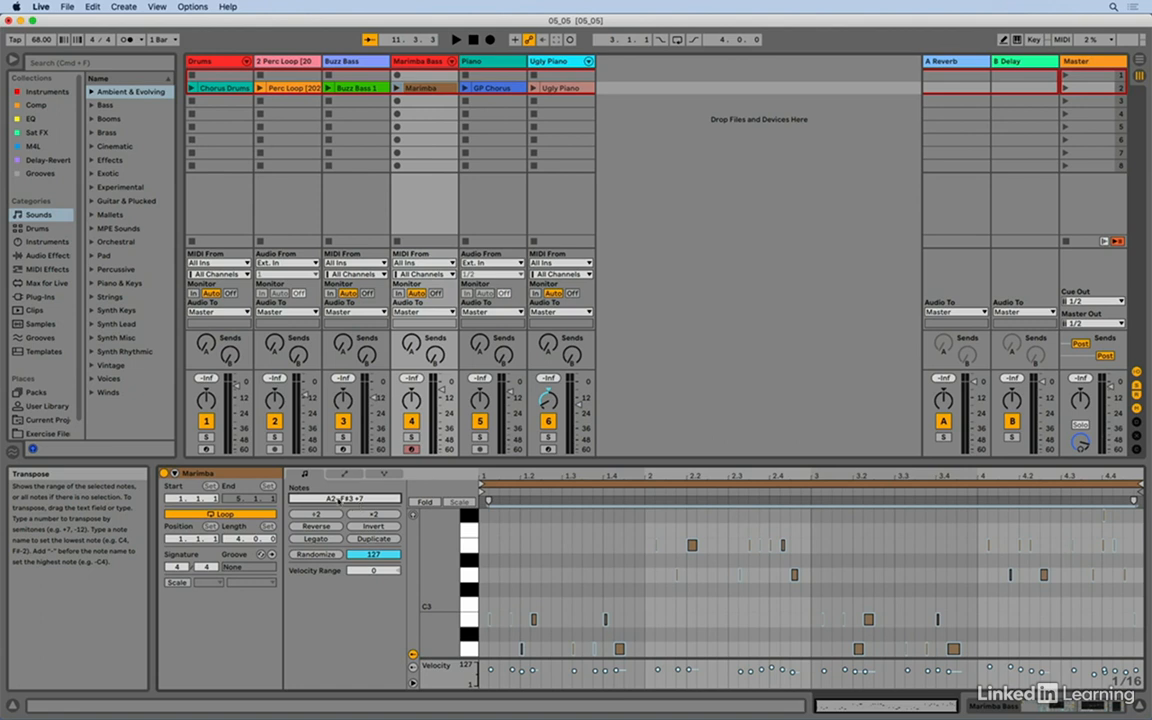
{"action": "key", "text": "super+z"}
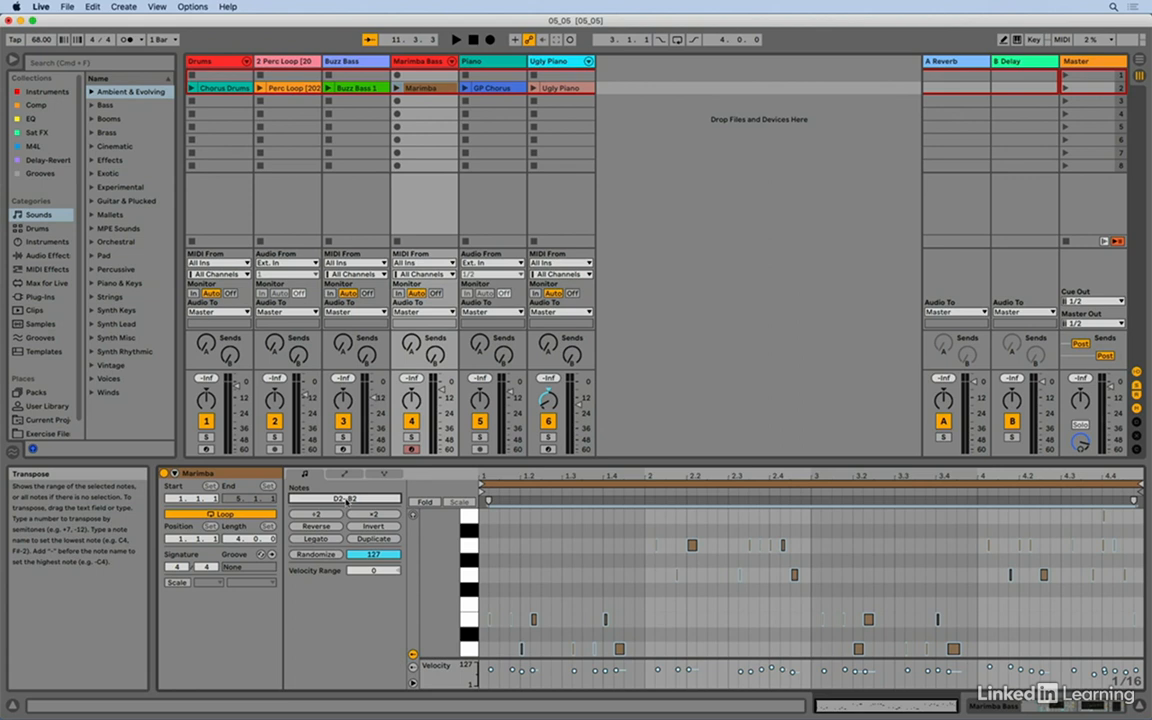
Transpose the selected Marimba notes down 12 semitones and raise them one octave again to D2–B2.
{"action": "left_click", "coordinate": [347, 500]}
{"action": "type", "text": "-5"}
{"action": "type", "text": "1"}
{"action": "key", "text": "Return"}
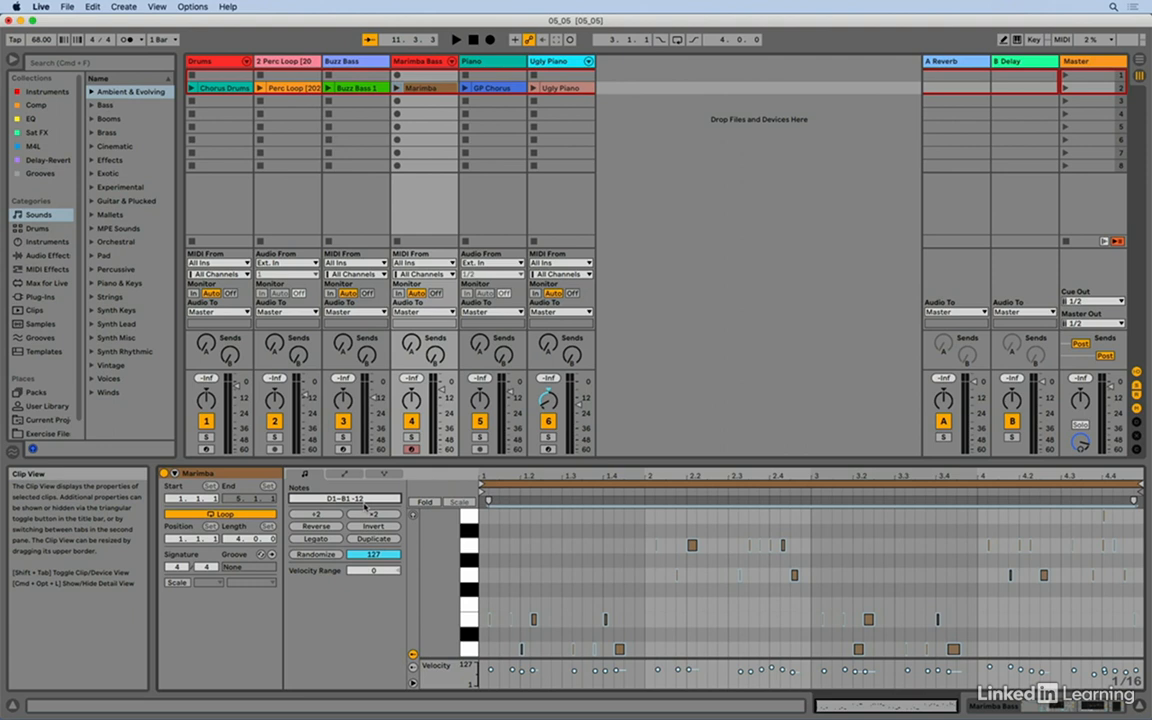
{"action": "key", "text": "shift+Up"}
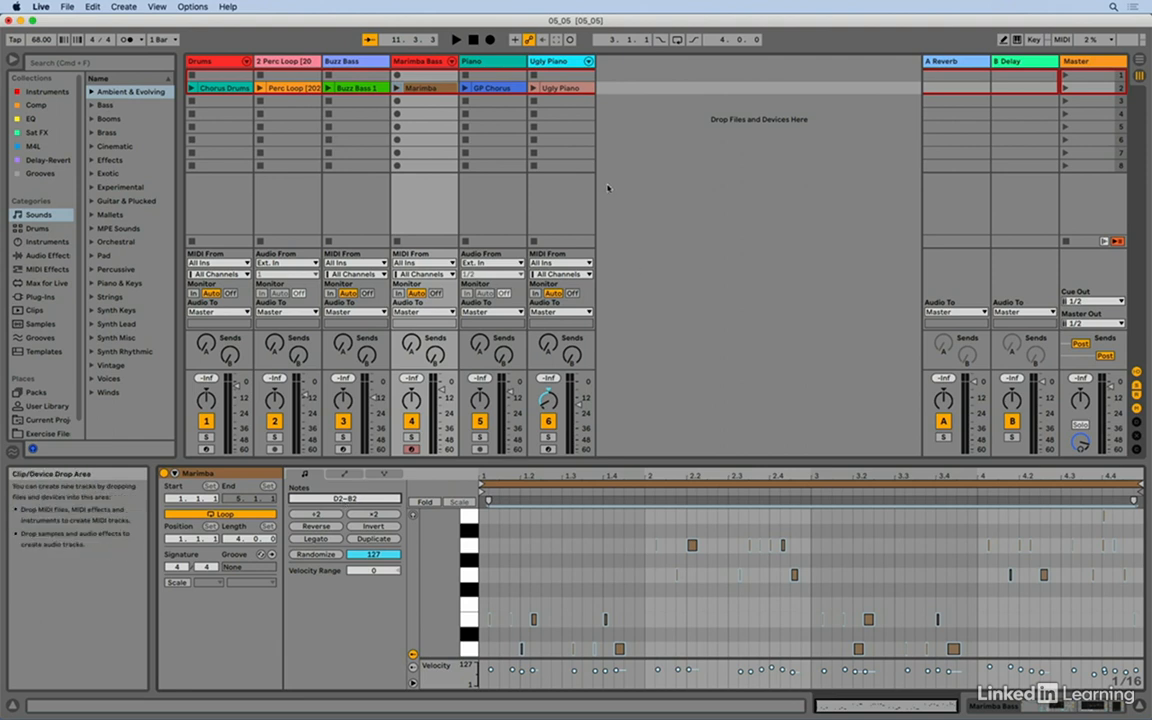
Open the Buzz Bass 1 clip and adjust the first E2 note's end and the following D2 note's start.
{"action": "left_click", "coordinate": [352, 89]}
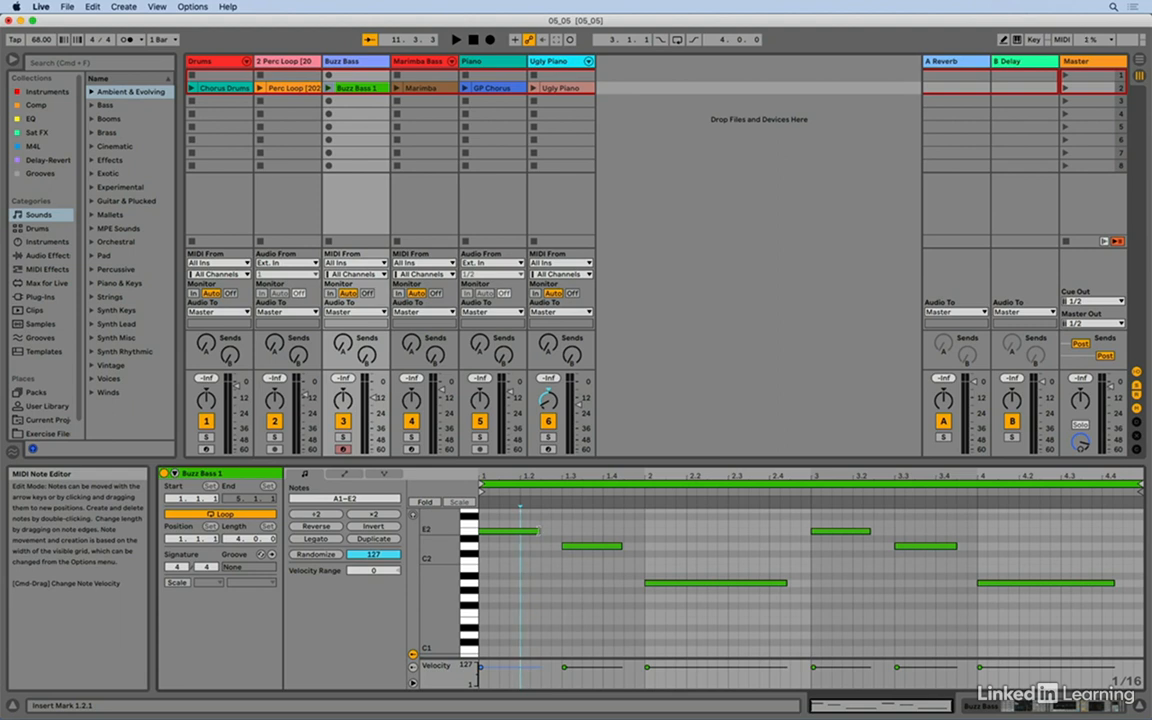
{"action": "left_click", "coordinate": [538, 531]}
{"action": "mouse_move", "coordinate": [540, 531]}
{"action": "left_mouse_down"}
{"action": "mouse_move", "coordinate": [562, 531]}
{"action": "mouse_move", "coordinate": [542, 531]}
{"action": "left_mouse_up"}
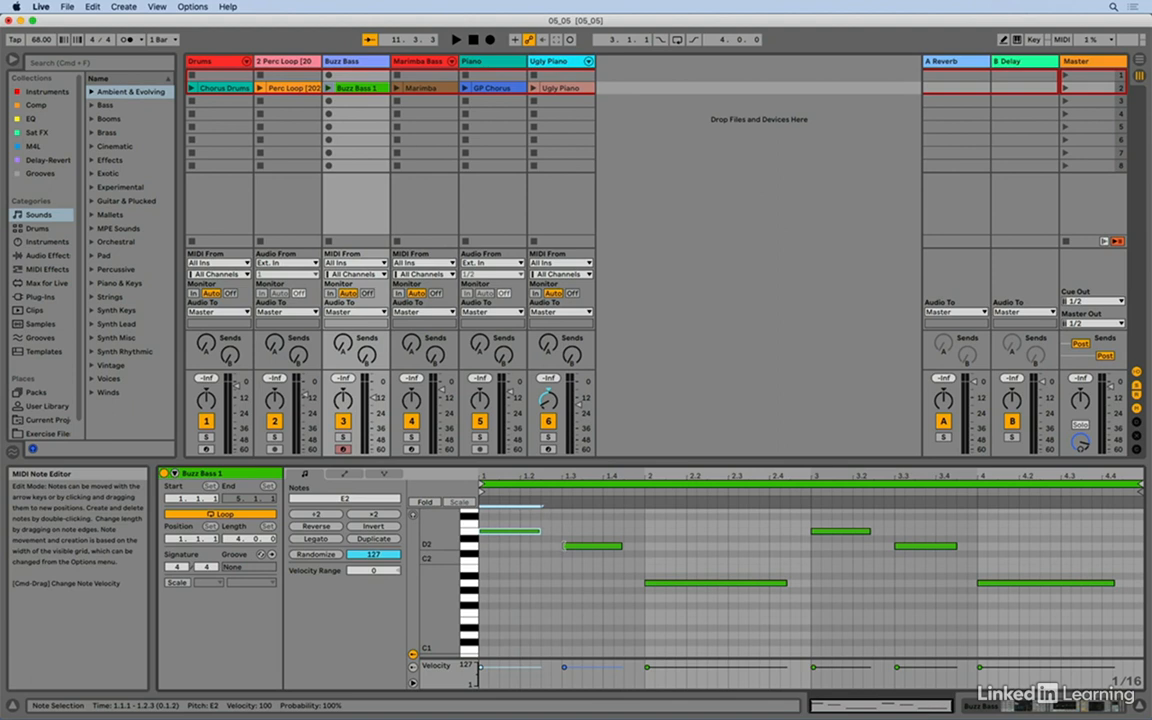
{"action": "mouse_move", "coordinate": [564, 546]}
{"action": "left_mouse_down"}
{"action": "mouse_move", "coordinate": [490, 546]}
{"action": "mouse_move", "coordinate": [562, 546]}
{"action": "left_mouse_up"}
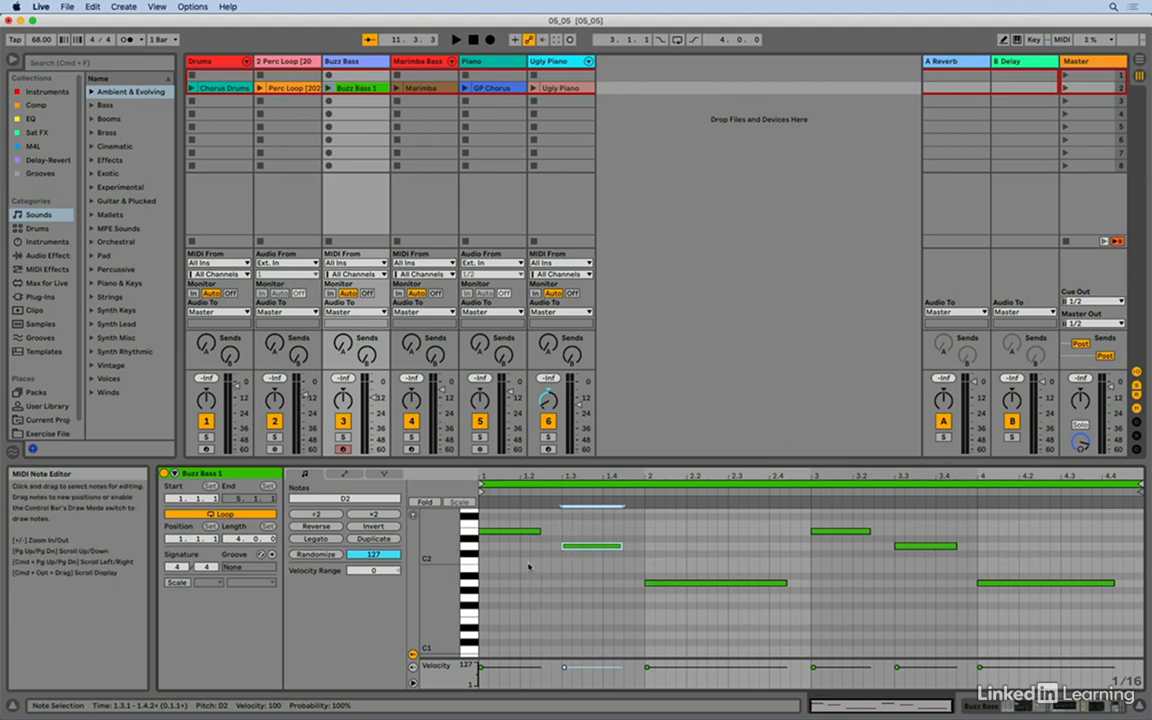
Select the first three Buzz Bass 1 notes and resize them together, leaving them slightly longer.
{"action": "left_click_drag", "start_coordinate": [514, 522], "coordinate": [690, 605]}
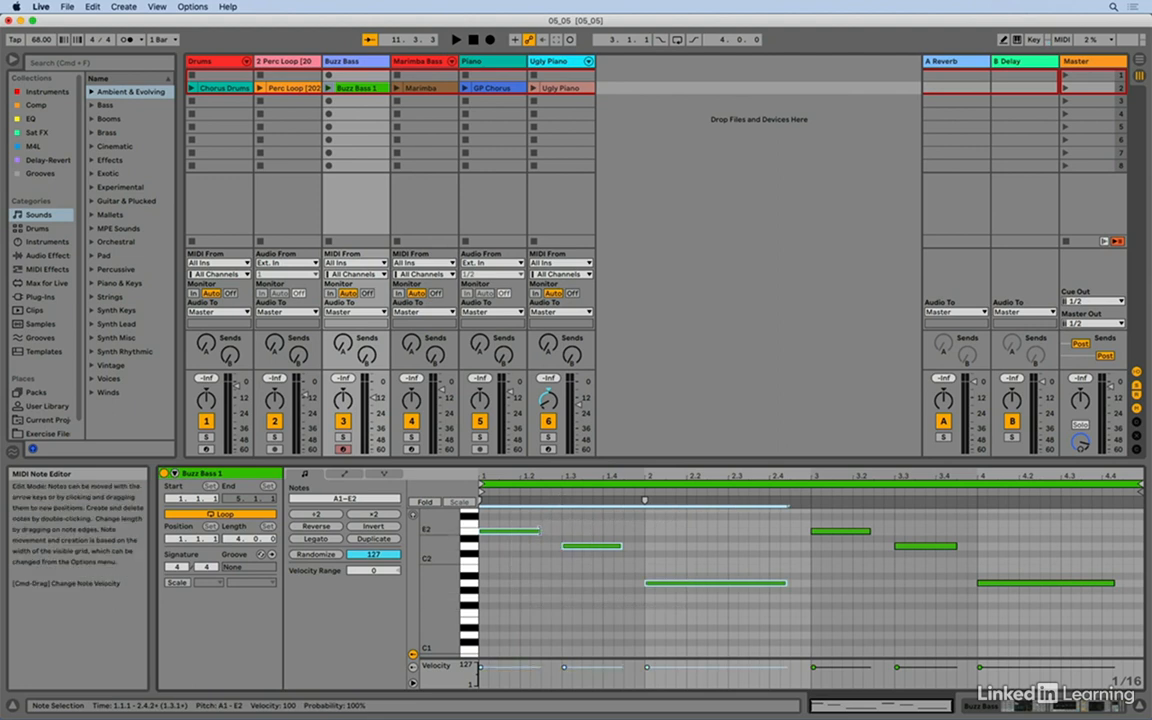
{"action": "mouse_move", "coordinate": [540, 531]}
{"action": "left_mouse_down"}
{"action": "mouse_move", "coordinate": [551, 531]}
{"action": "mouse_move", "coordinate": [530, 531]}
{"action": "left_mouse_up"}
{"action": "left_click_drag", "start_coordinate": [528, 531], "coordinate": [537, 531]}
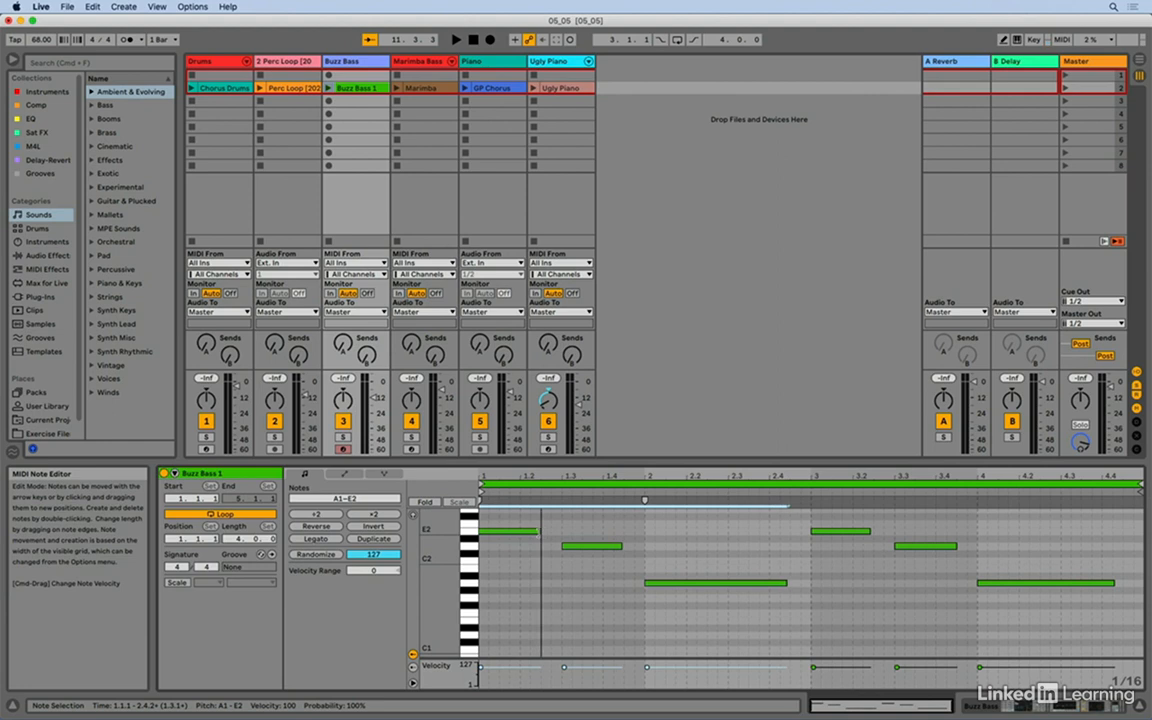
{"action": "left_click_drag", "start_coordinate": [537, 531], "coordinate": [546, 532]}
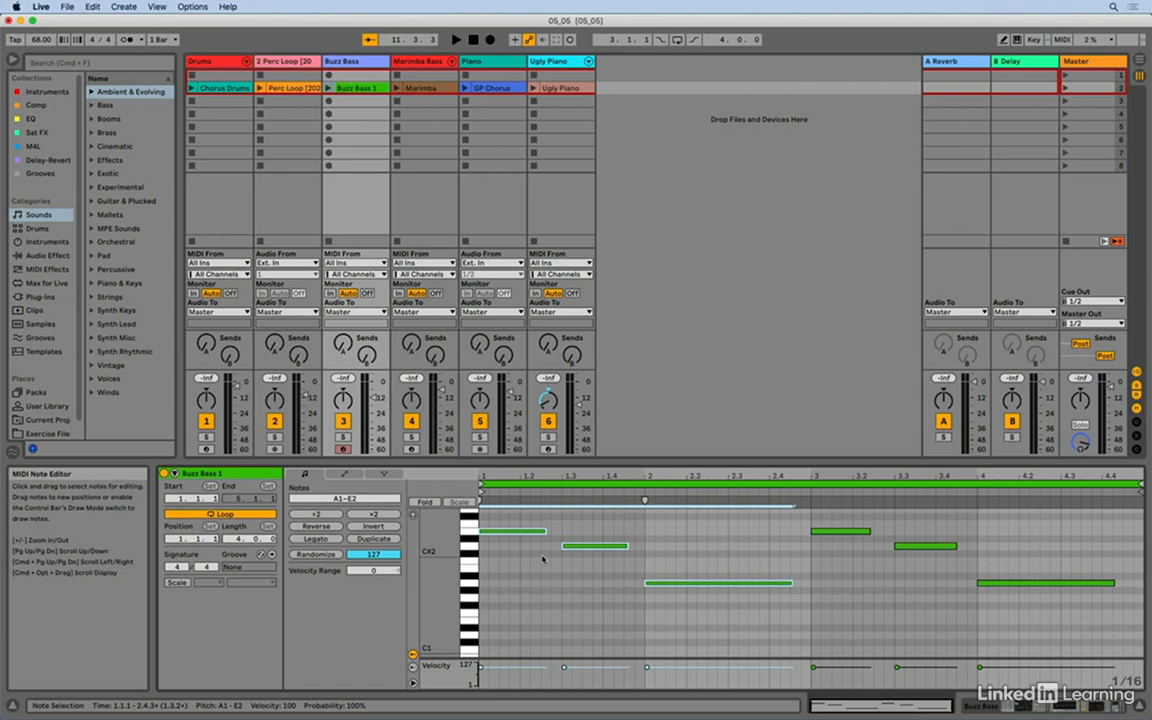
Apply Legato to all notes in the Buzz Bass 1 clip, play the clip and stop playback.
{"action": "left_click", "coordinate": [542, 559]}
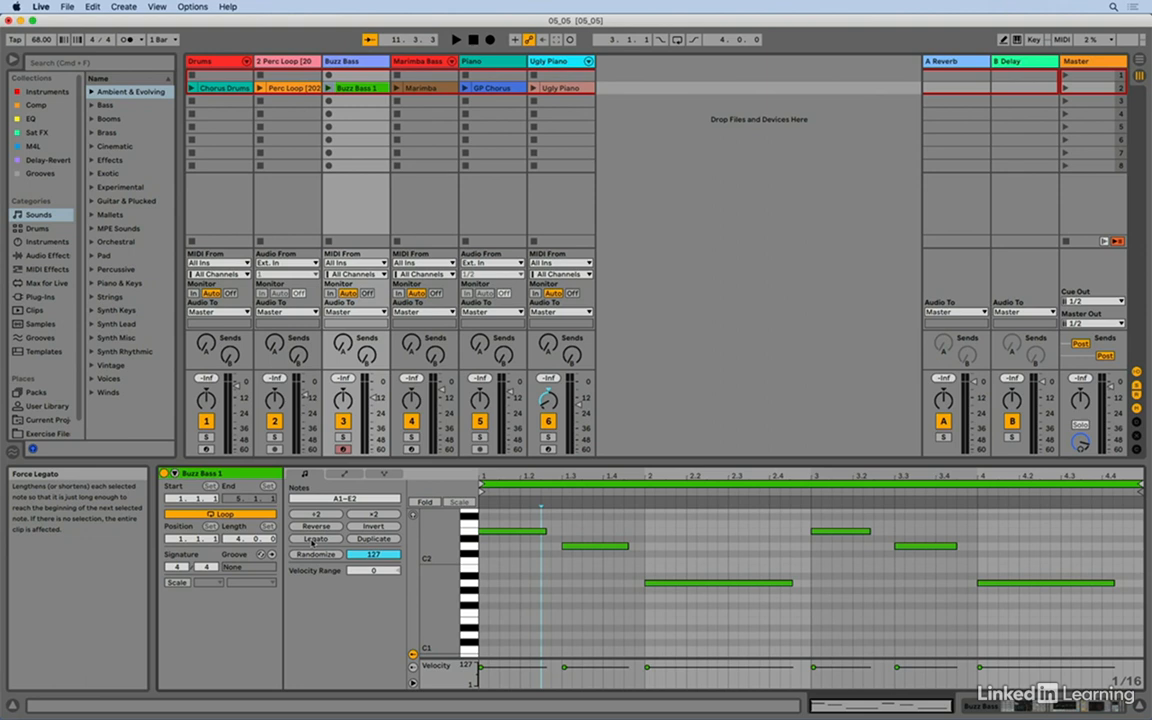
{"action": "left_click", "coordinate": [314, 539]}
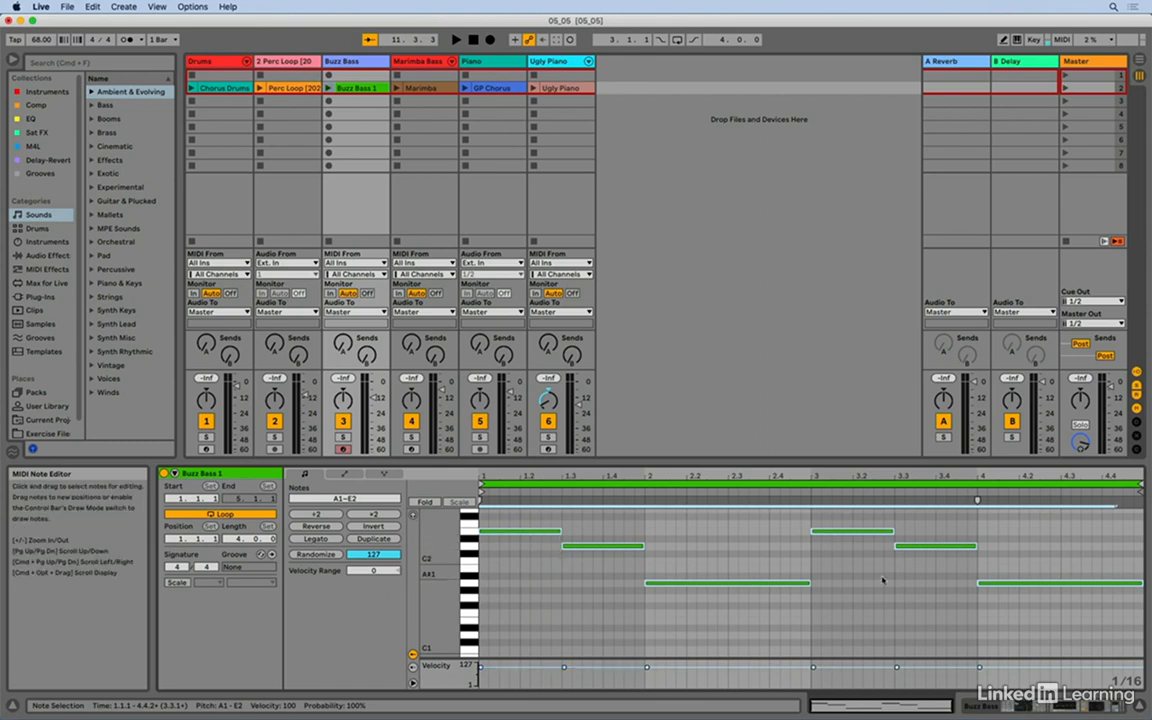
{"action": "left_click", "coordinate": [328, 88]}
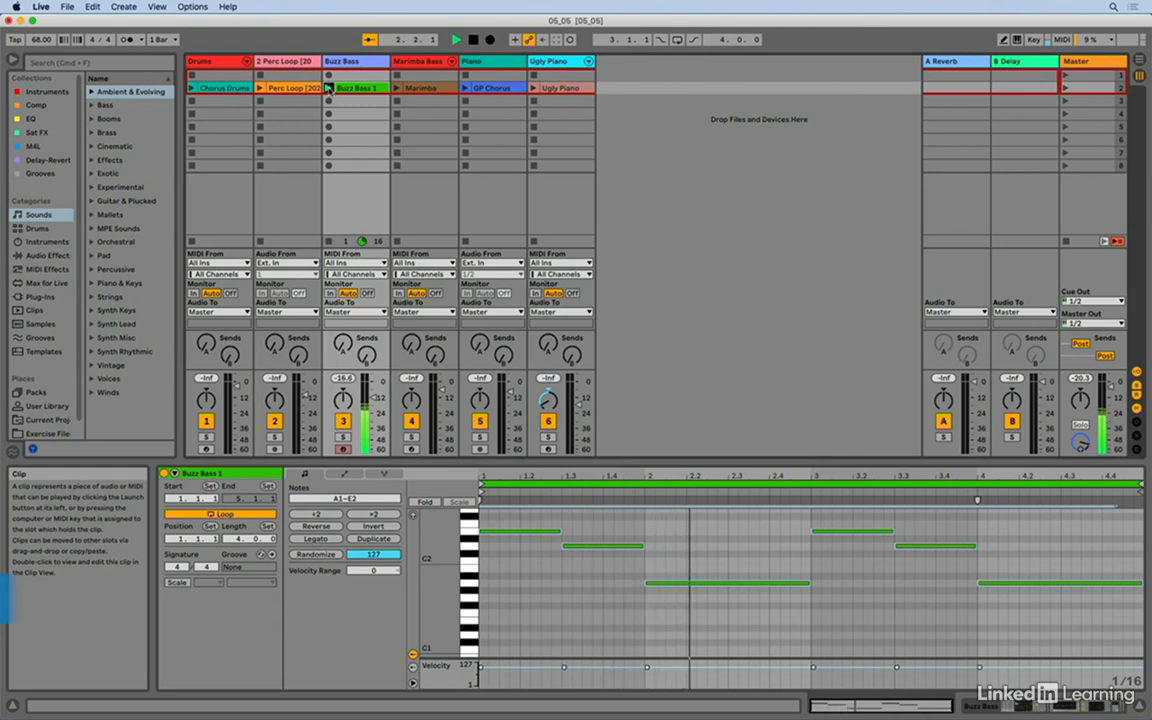
{"action": "key", "text": "space"}
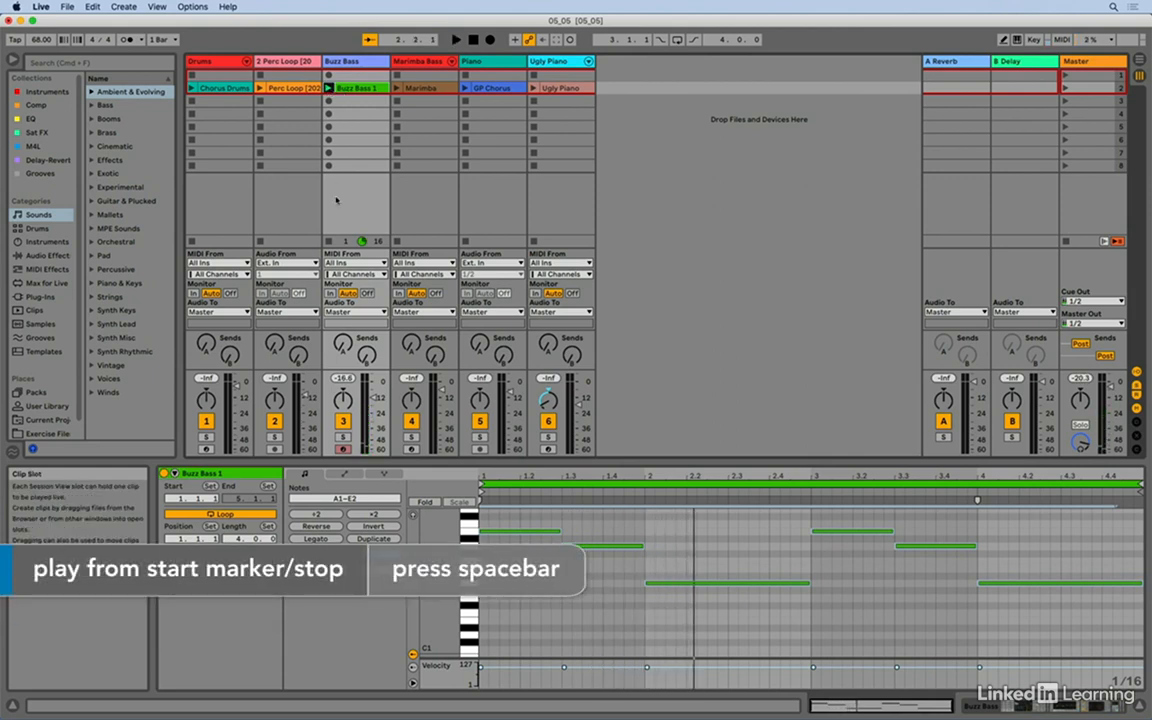
Open the Marimba clip's notes, launch the clip to hear its current timing, and stop playback.
{"action": "left_click", "coordinate": [423, 88]}
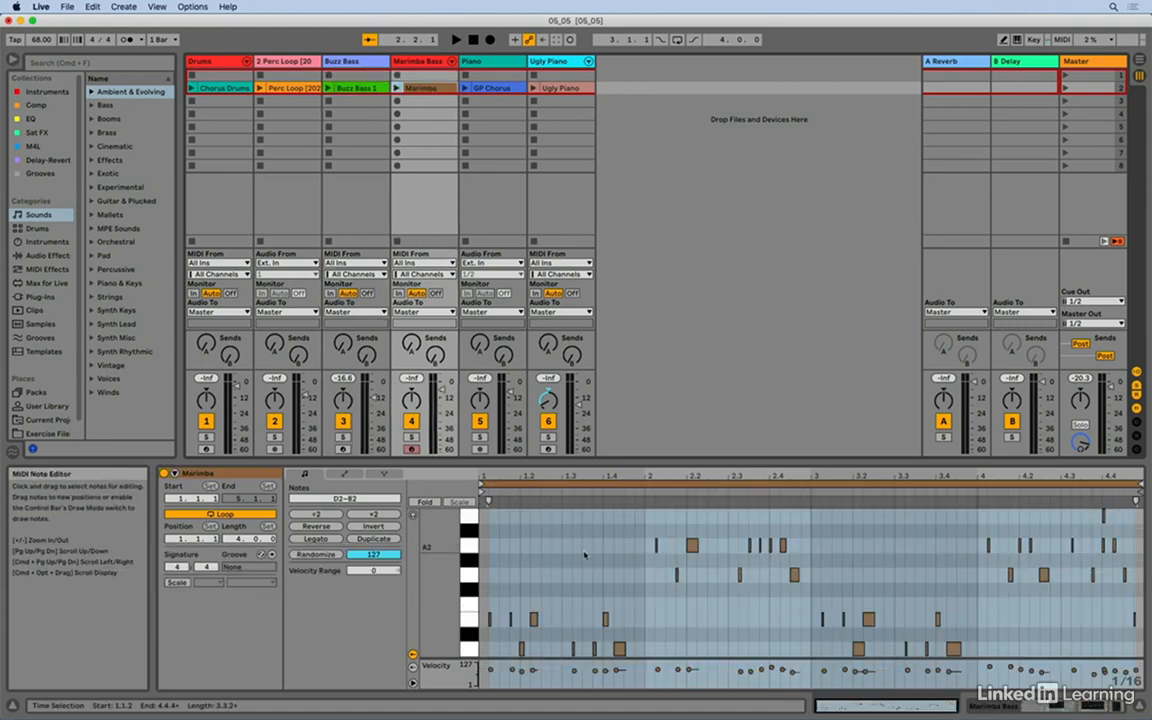
{"action": "scroll", "coordinate": [585, 554], "scroll_direction": "down", "scroll_amount": 1}
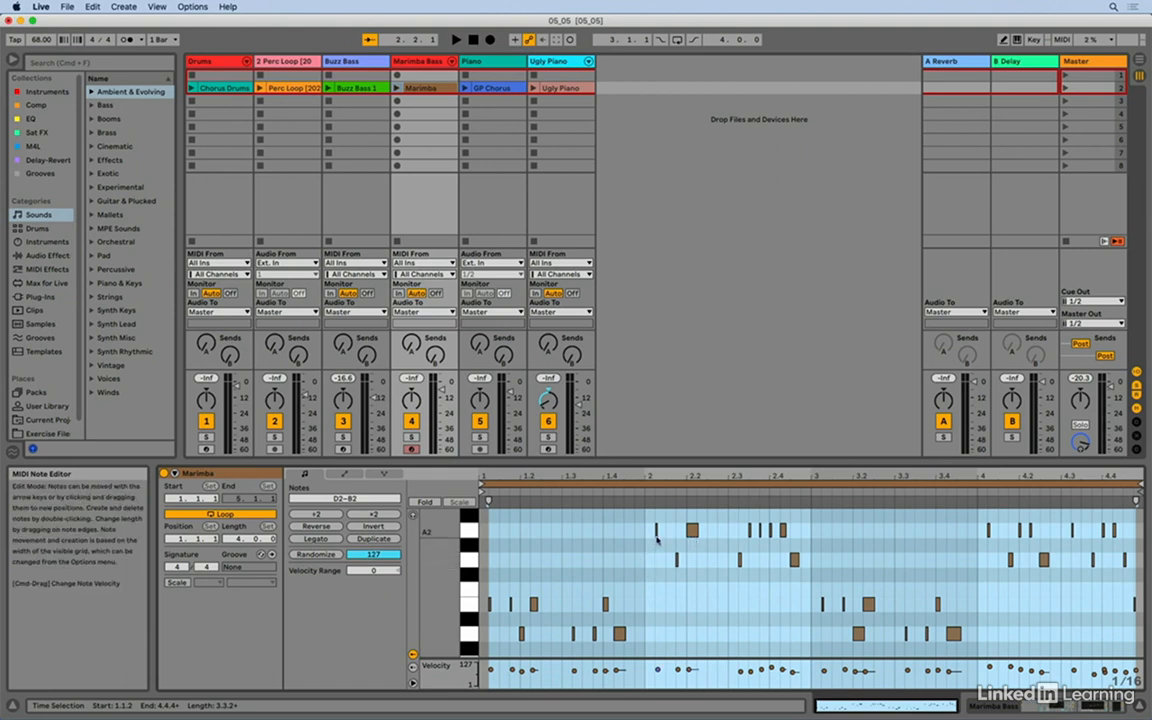
{"action": "left_click", "coordinate": [397, 88]}
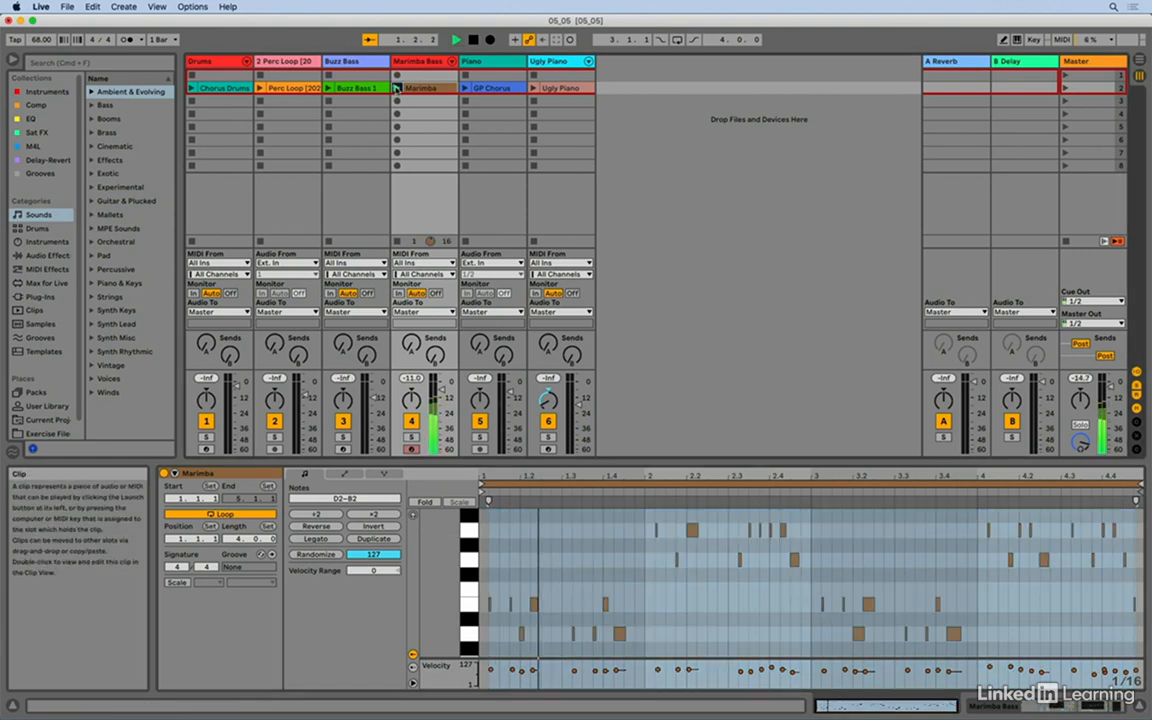
{"action": "key", "text": "space"}
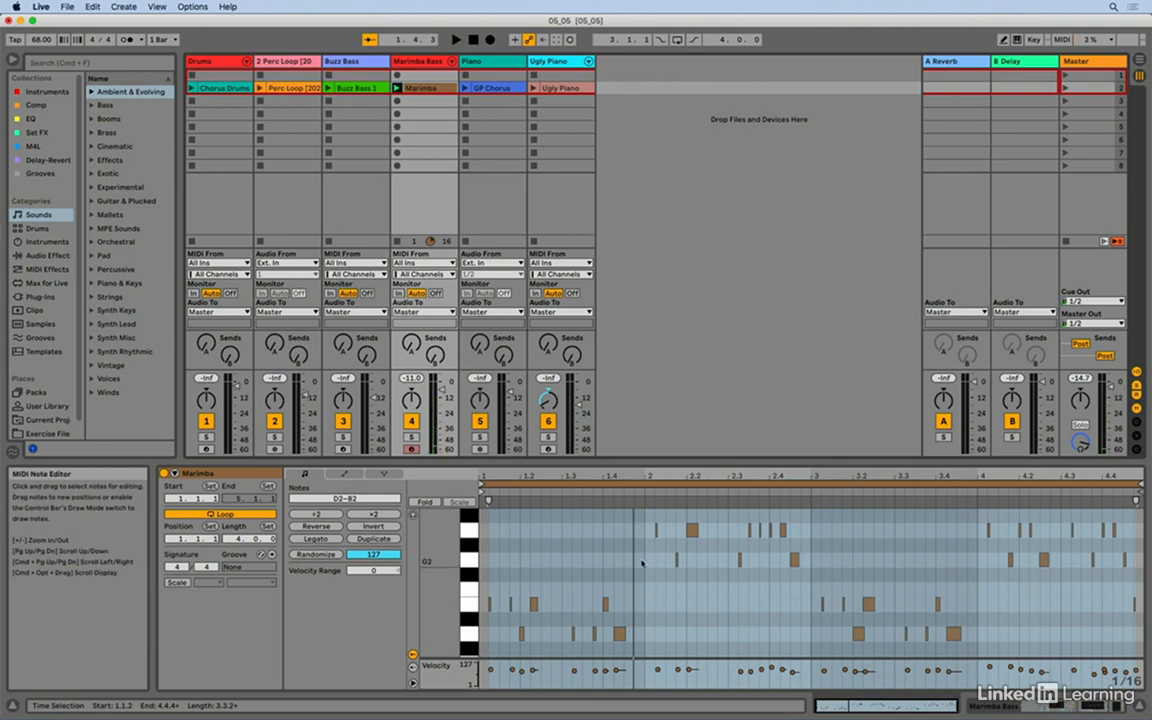
Select all notes in the Marimba clip and quantize their ends to 1/16 with an amount of 84%.
{"action": "left_click", "coordinate": [643, 565]}
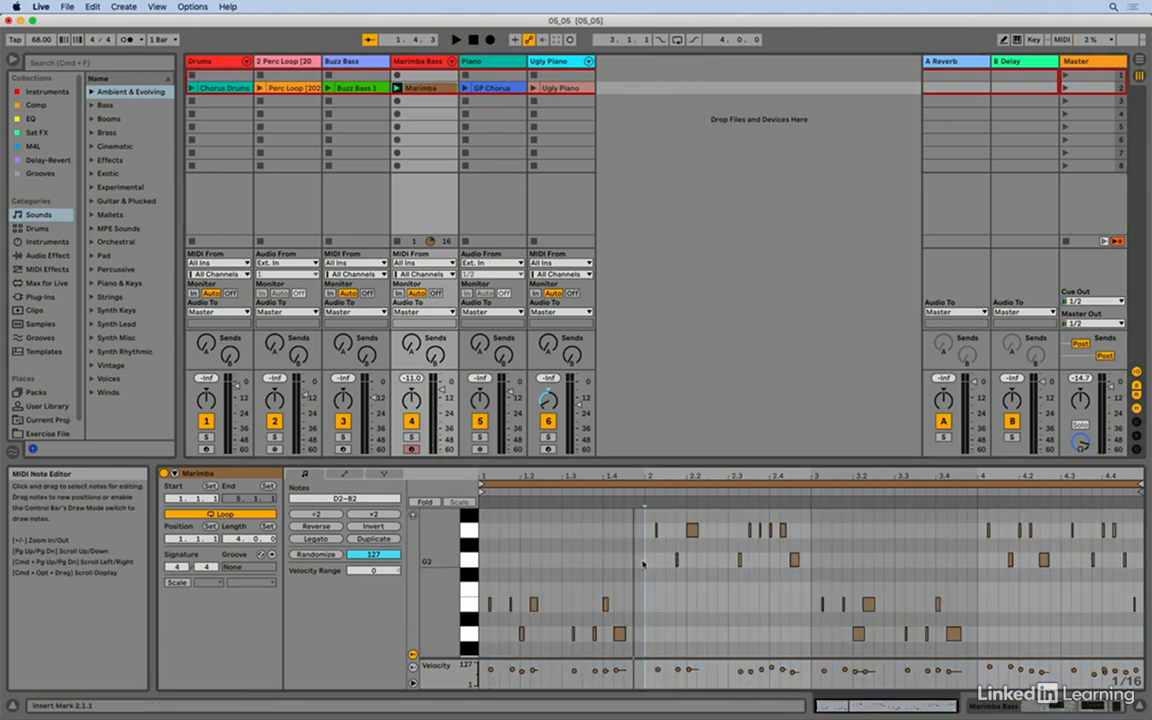
{"action": "key", "text": "super+a"}
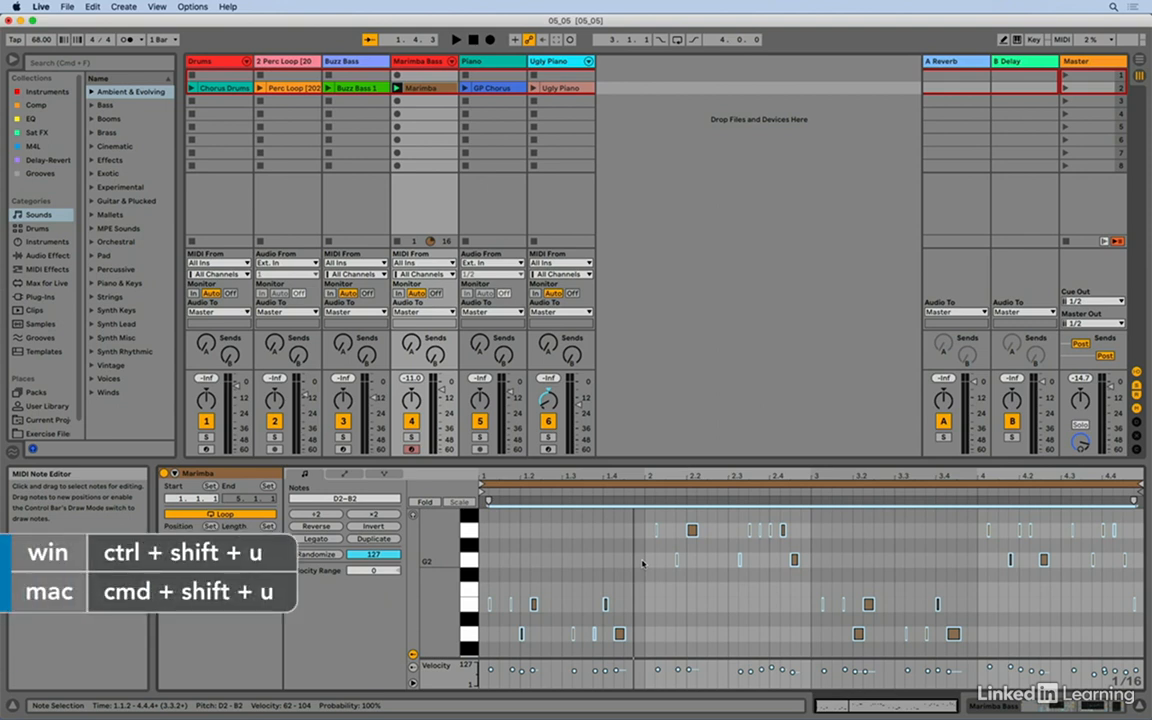
{"action": "key", "text": "super+shift+u"}
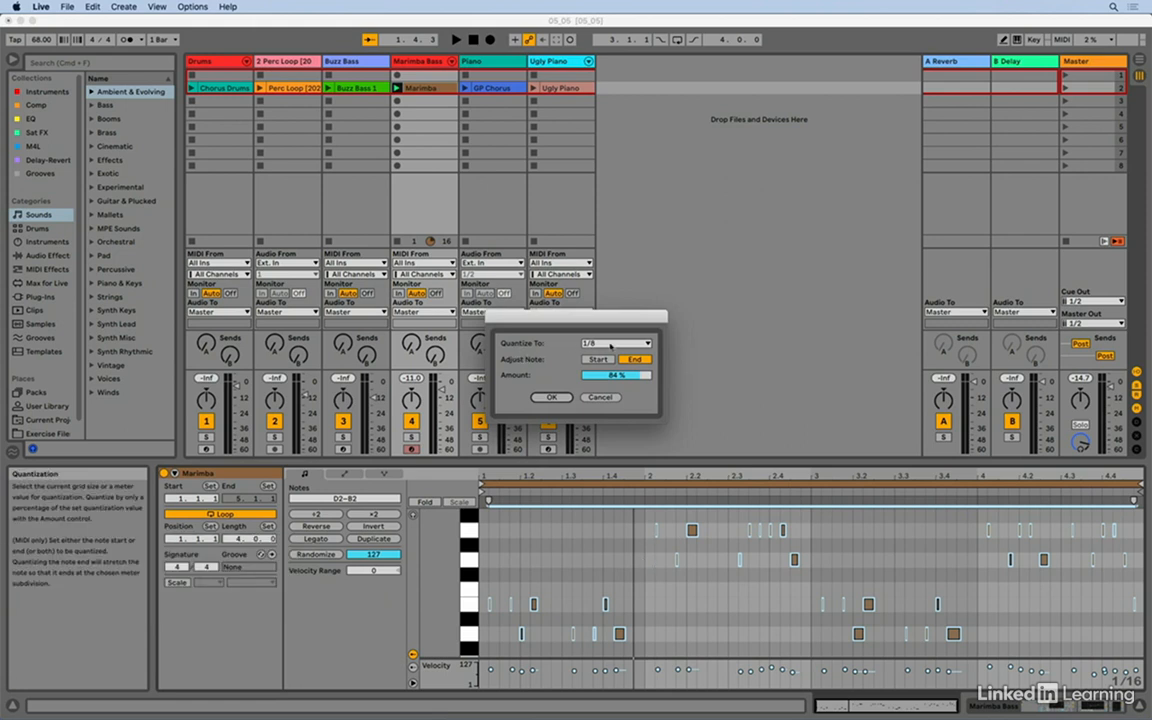
{"action": "left_click", "coordinate": [610, 345]}
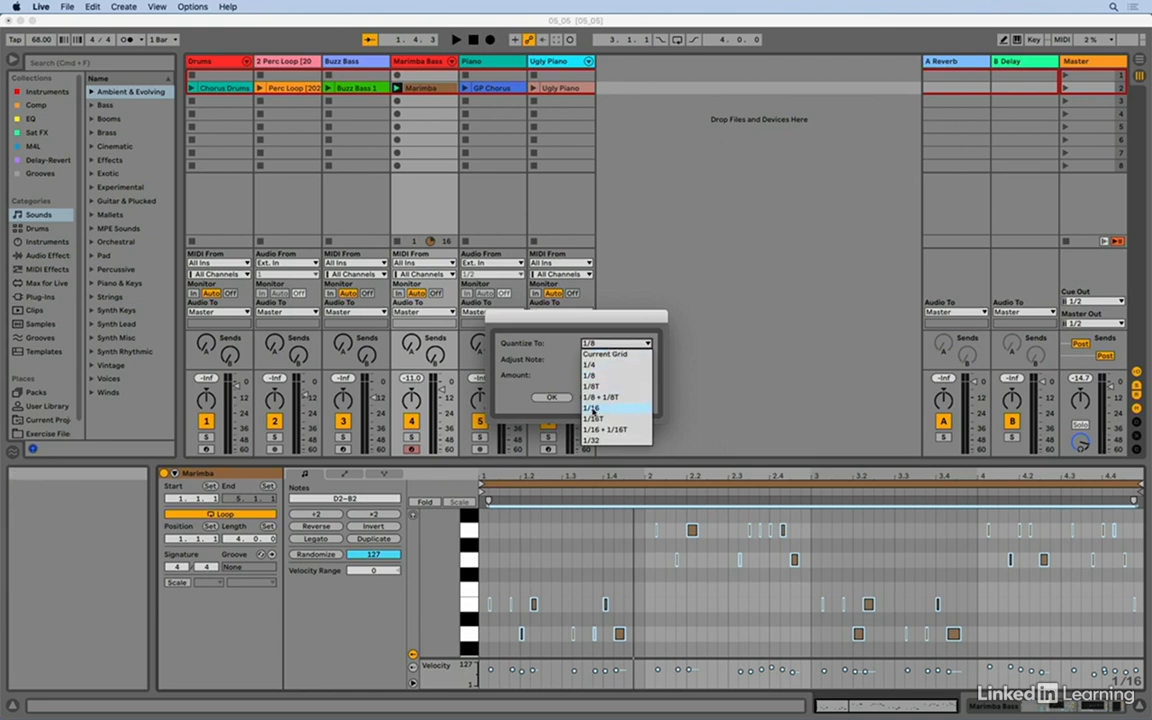
{"action": "left_click", "coordinate": [592, 408]}
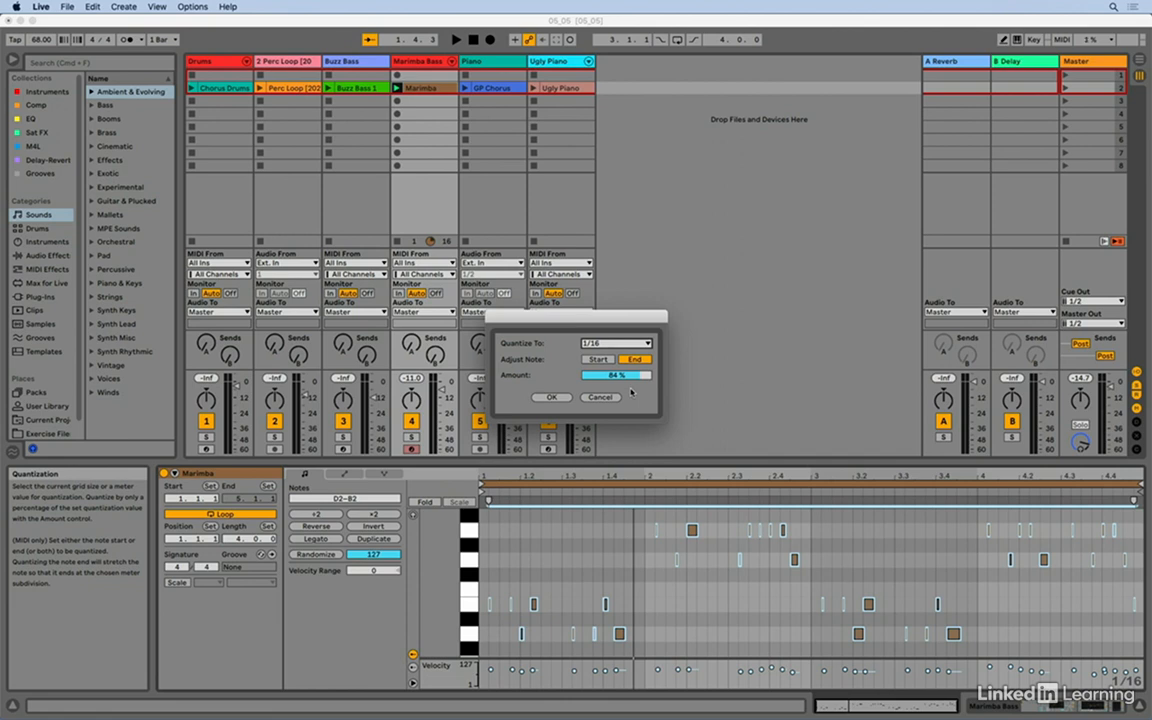
{"action": "left_click", "coordinate": [551, 397]}
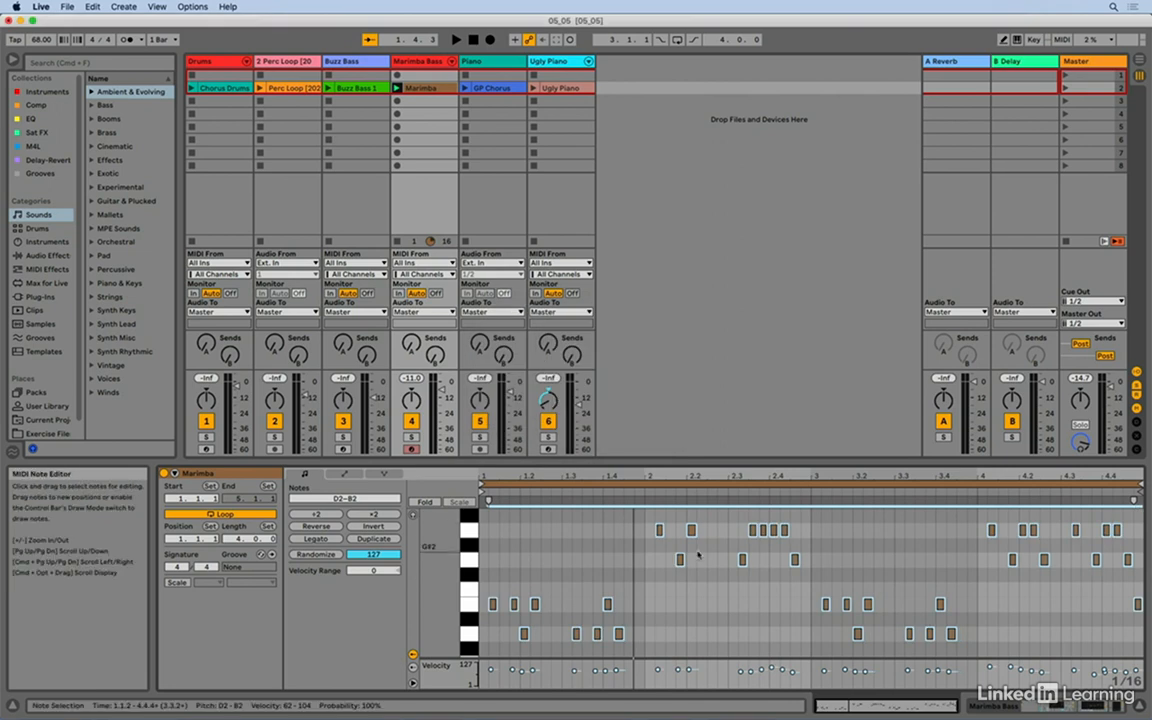